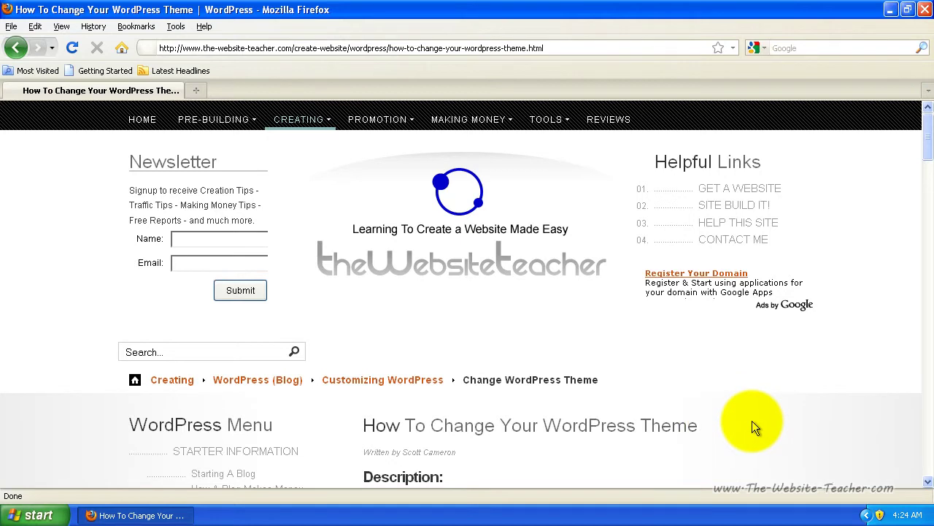
Open the blog at learnwebsitebasics.com/blog/ in a new browser tab.
{"action": "middle_click", "coordinate": [546, 309]}
{"action": "scroll", "coordinate": [927, 177], "scroll_direction": "down", "scroll_amount": 7}
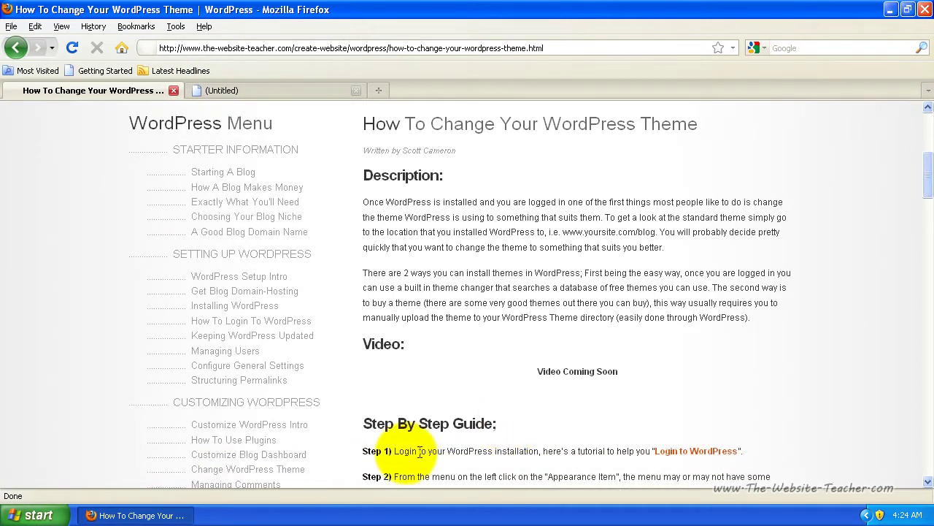
{"action": "left_click", "coordinate": [283, 90]}
{"action": "left_click", "coordinate": [283, 46]}
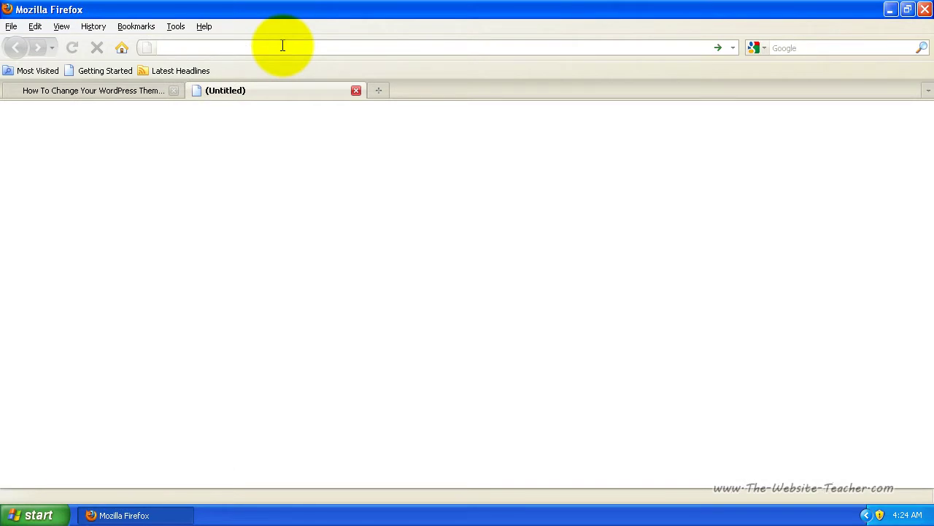
{"action": "type", "text": "learn"}
{"action": "key", "text": "Down"}
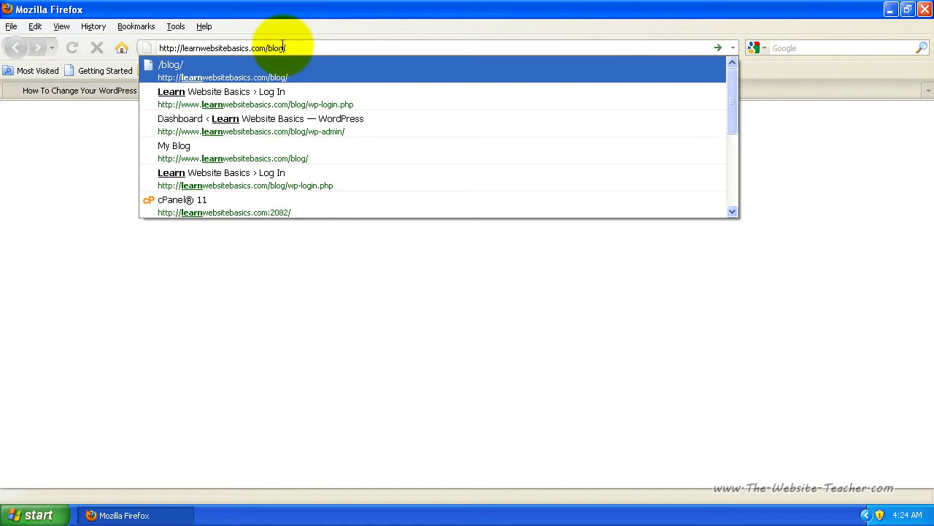
{"action": "key", "text": "Return"}
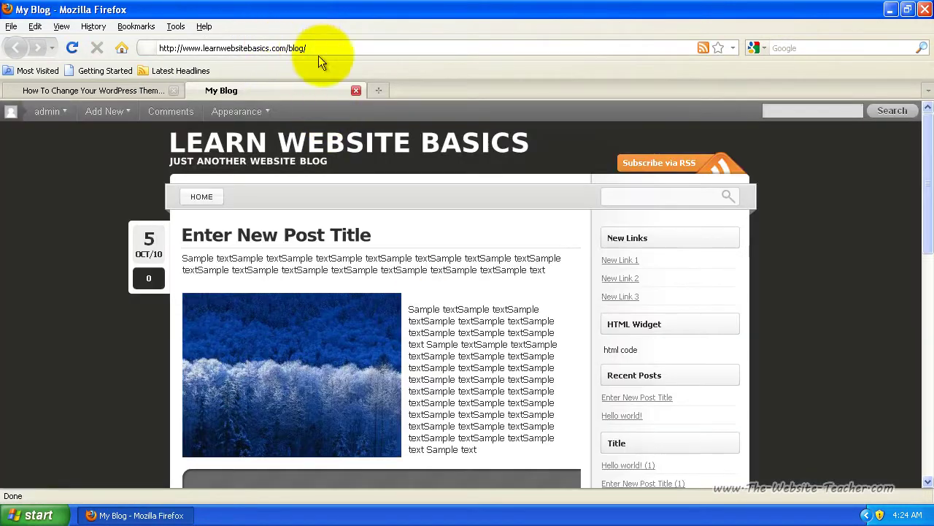
Go to the blog's wp-login.php page and log in as admin with the account password.
{"action": "left_click", "coordinate": [327, 48]}
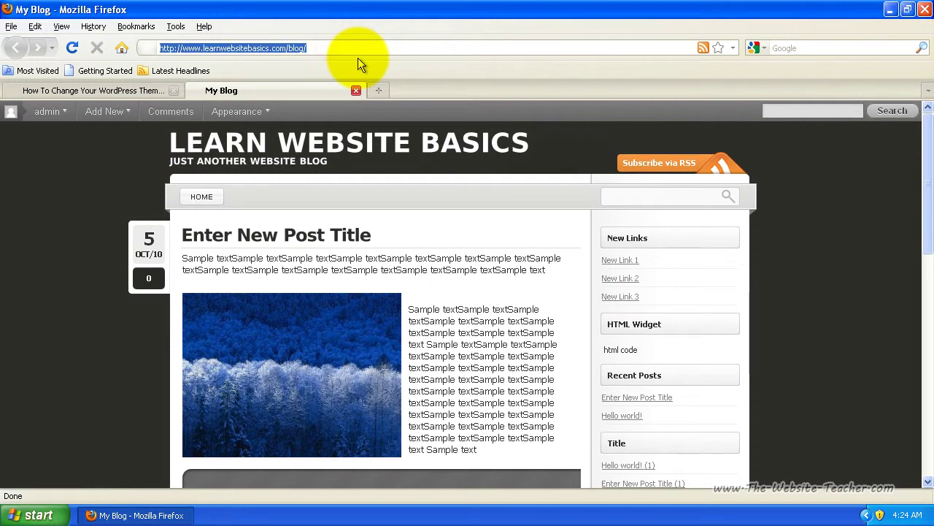
{"action": "key", "text": "End"}
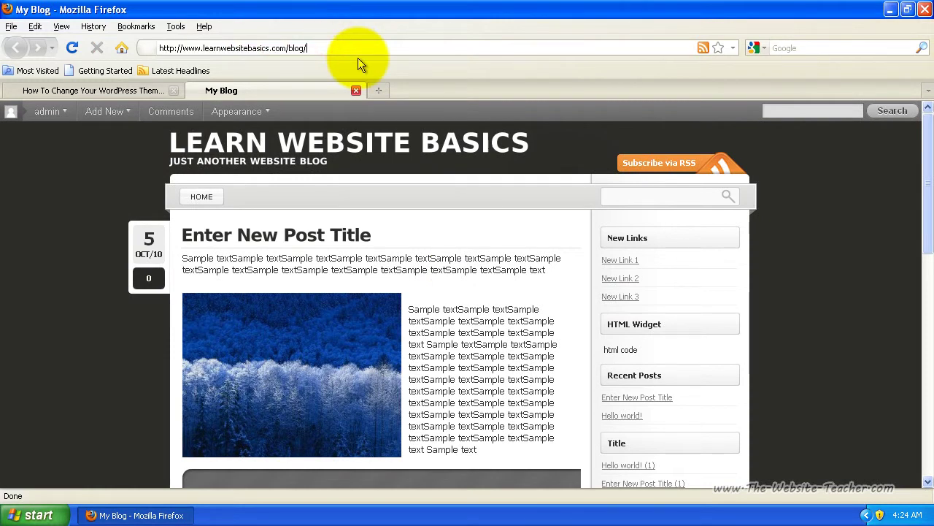
{"action": "type", "text": "wp-l"}
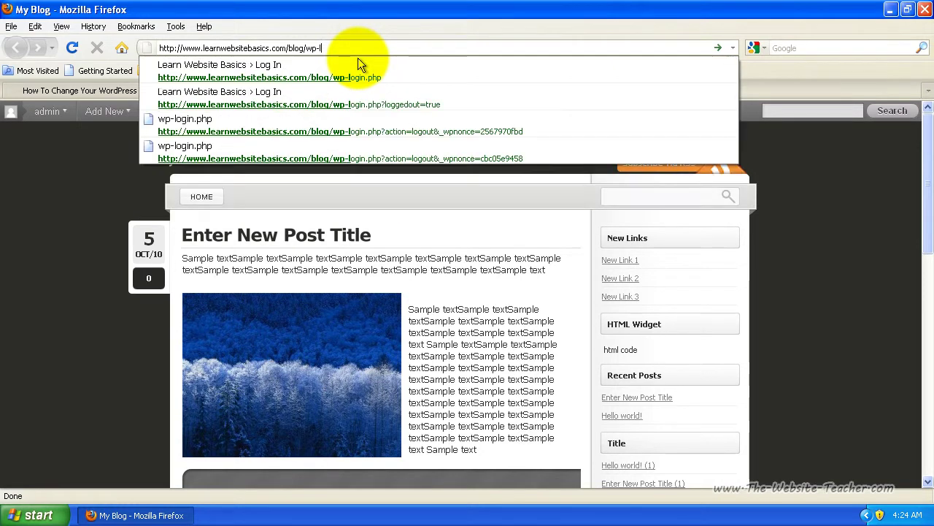
{"action": "type", "text": "ogin.php"}
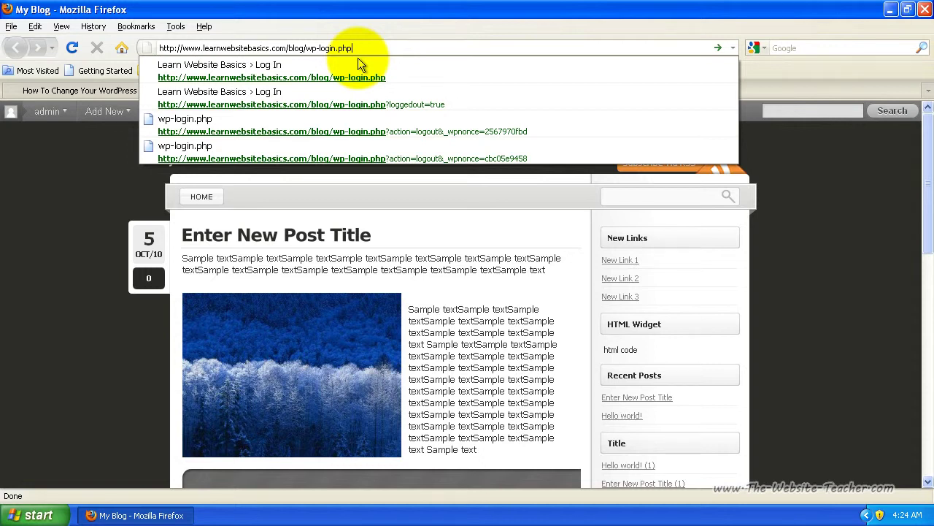
{"action": "key", "text": "Return"}
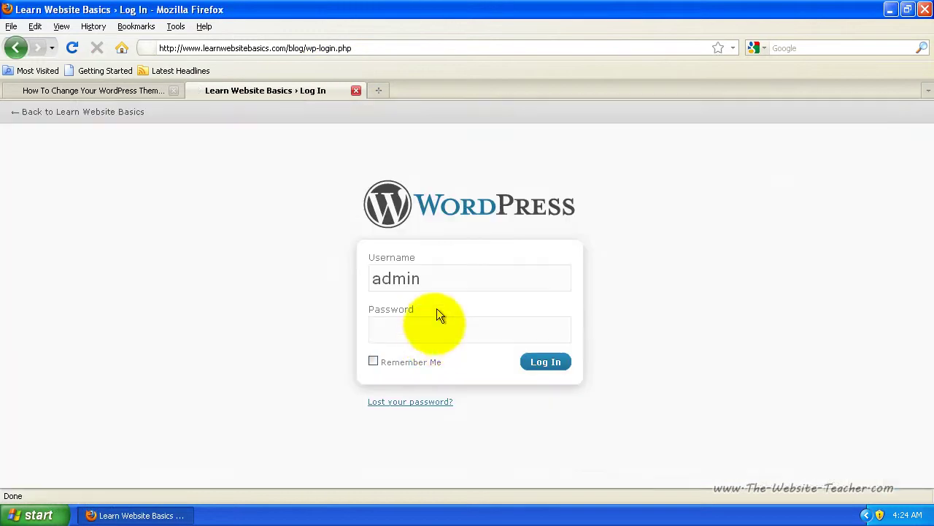
{"action": "left_click", "coordinate": [430, 332]}
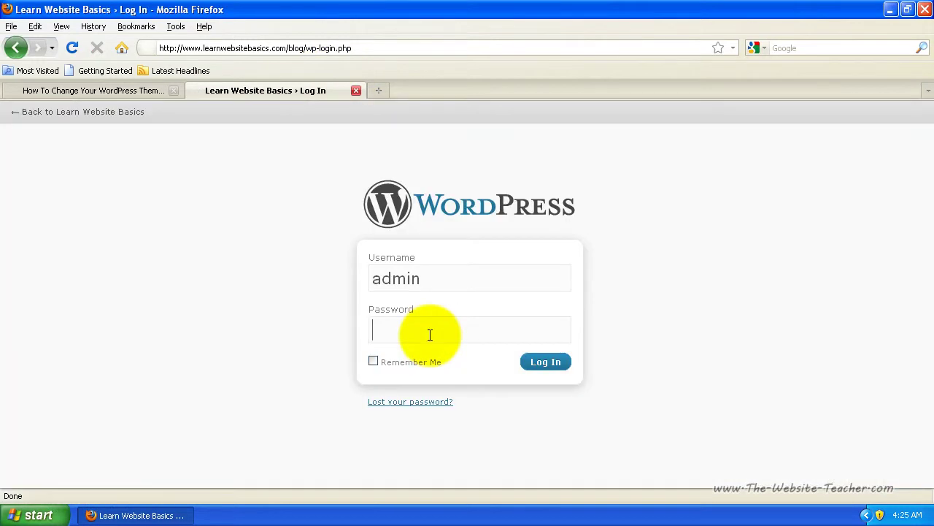
{"action": "key", "text": "Return"}
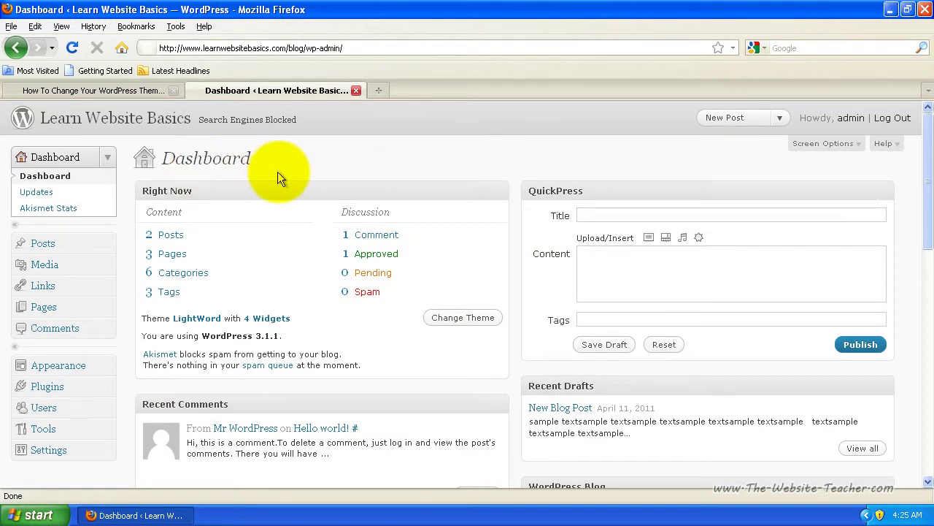
Open the front page of learnwebsitebasics.com/blog/ in another new tab to view the blog's current theme.
{"action": "left_click", "coordinate": [380, 91]}
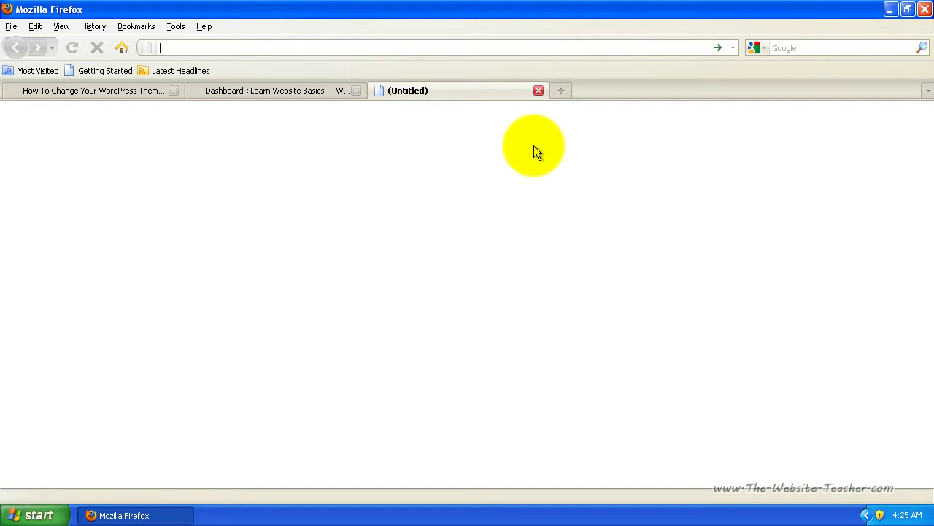
{"action": "type", "text": "l"}
{"action": "key", "text": "Down"}
{"action": "key", "text": "Return"}
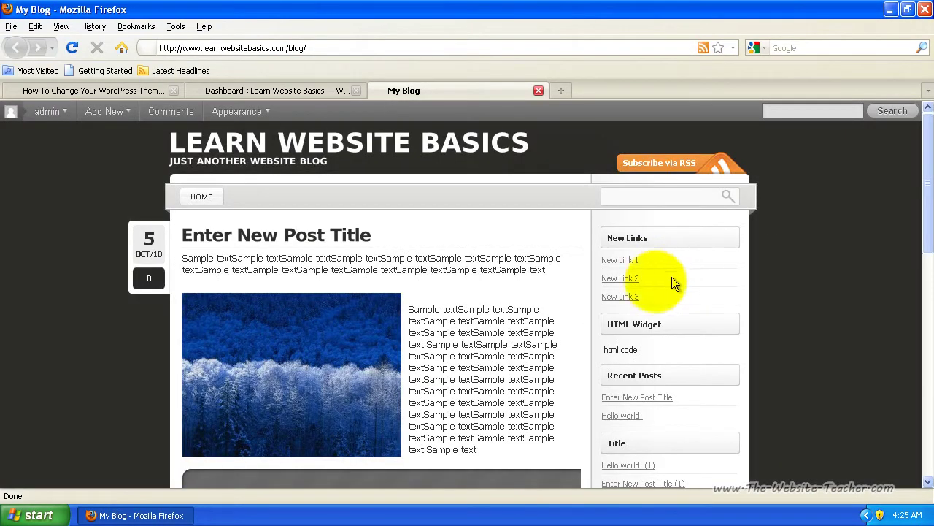
{"action": "left_click_drag", "start_coordinate": [927, 157], "coordinate": [918, 115]}
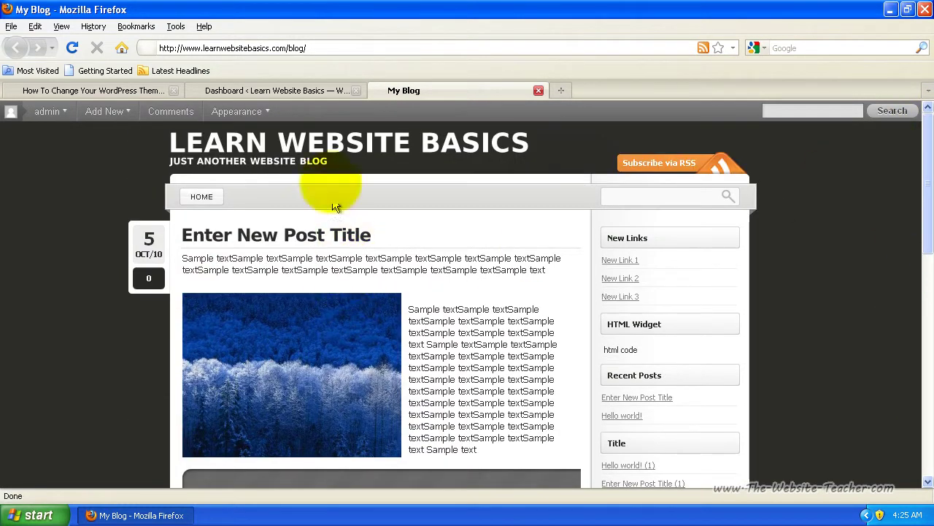
Return to the WordPress dashboard, open the theme management page and review the current and available themes.
{"action": "left_click", "coordinate": [248, 92]}
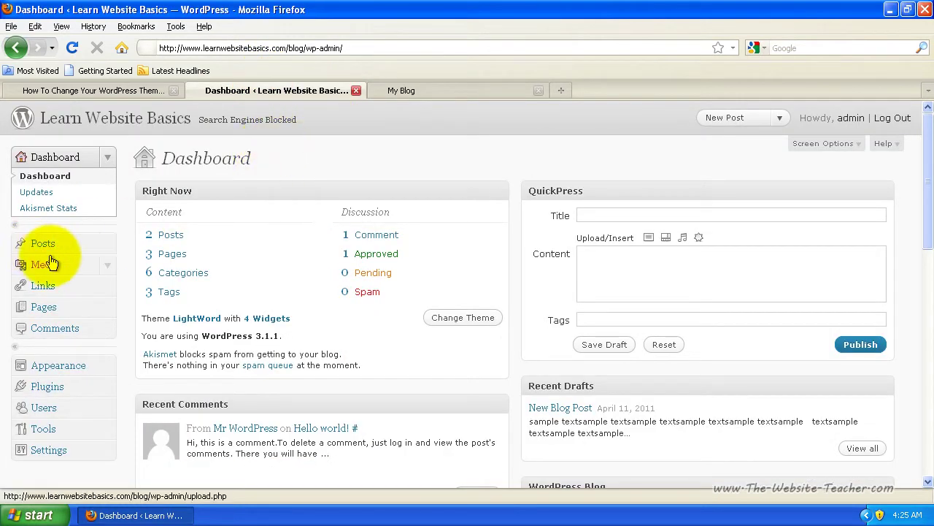
{"action": "left_click", "coordinate": [109, 366]}
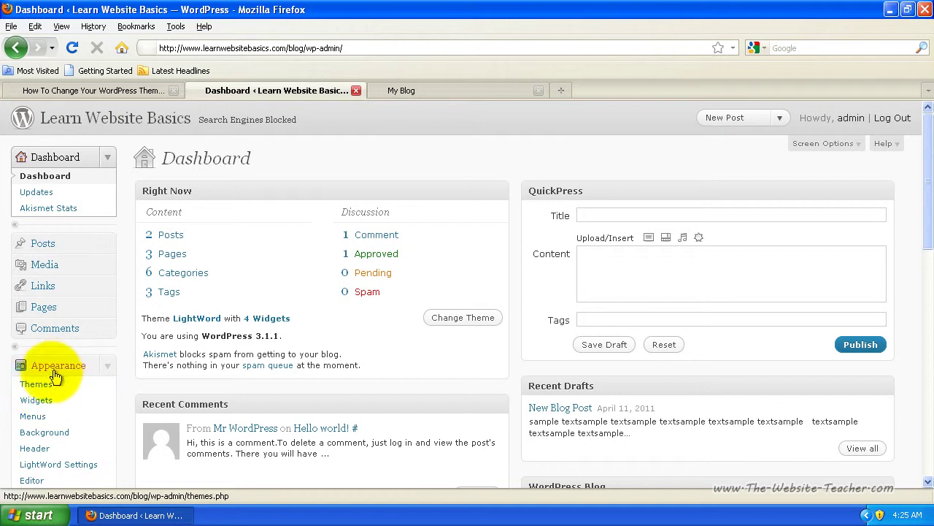
{"action": "left_click", "coordinate": [45, 389]}
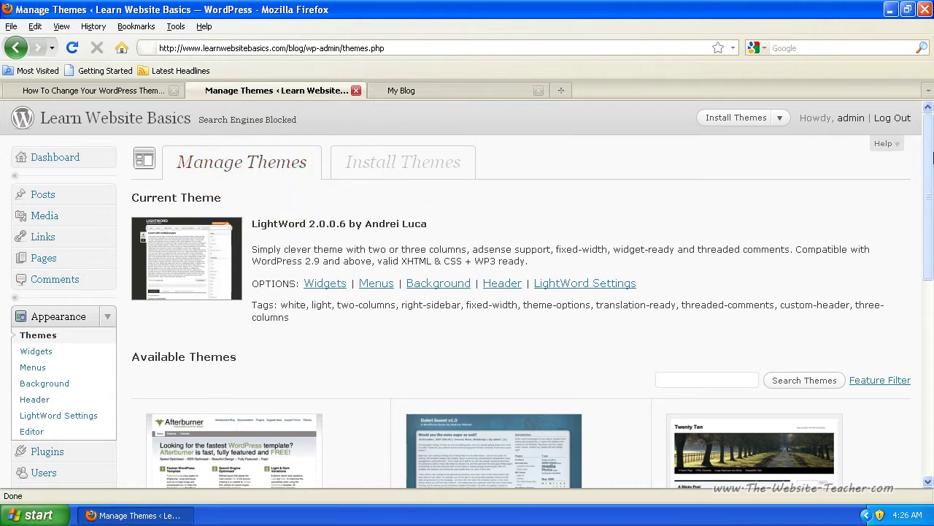
{"action": "left_click_drag", "start_coordinate": [928, 155], "coordinate": [928, 168]}
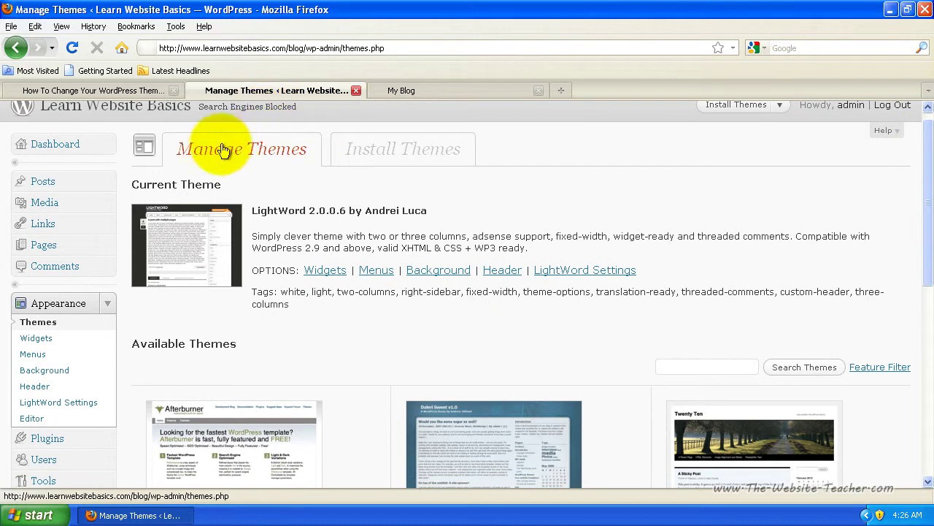
{"action": "left_click_drag", "start_coordinate": [932, 212], "coordinate": [928, 291]}
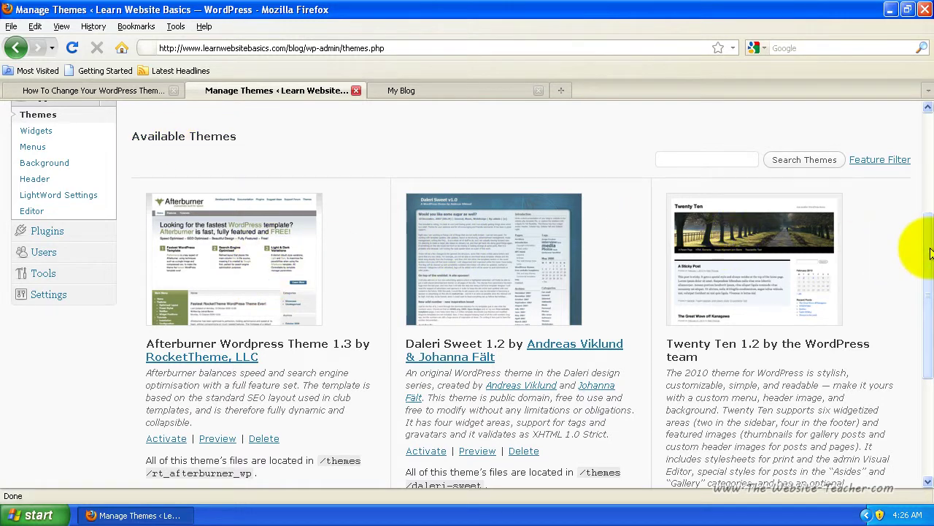
{"action": "left_click_drag", "start_coordinate": [924, 252], "coordinate": [907, 146]}
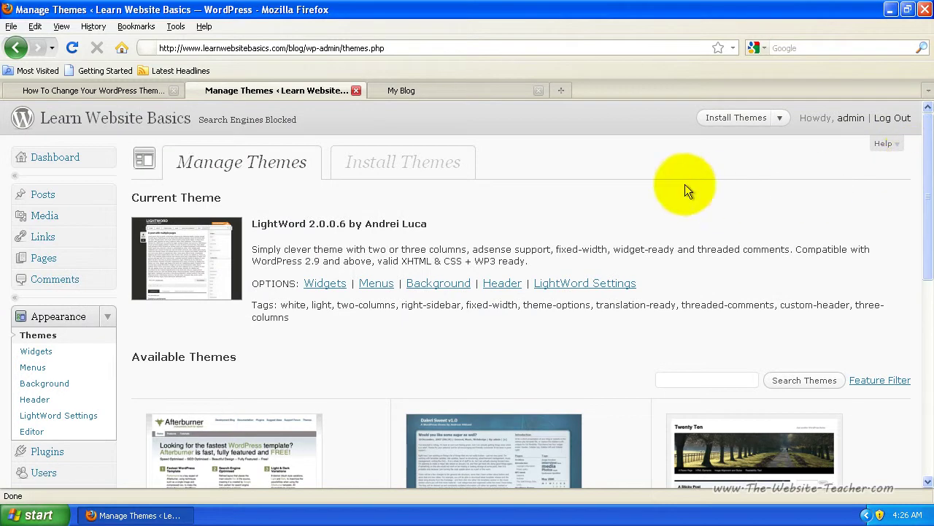
Open the Install Themes page, checking its zip upload option before returning to the theme search.
{"action": "left_click", "coordinate": [389, 165]}
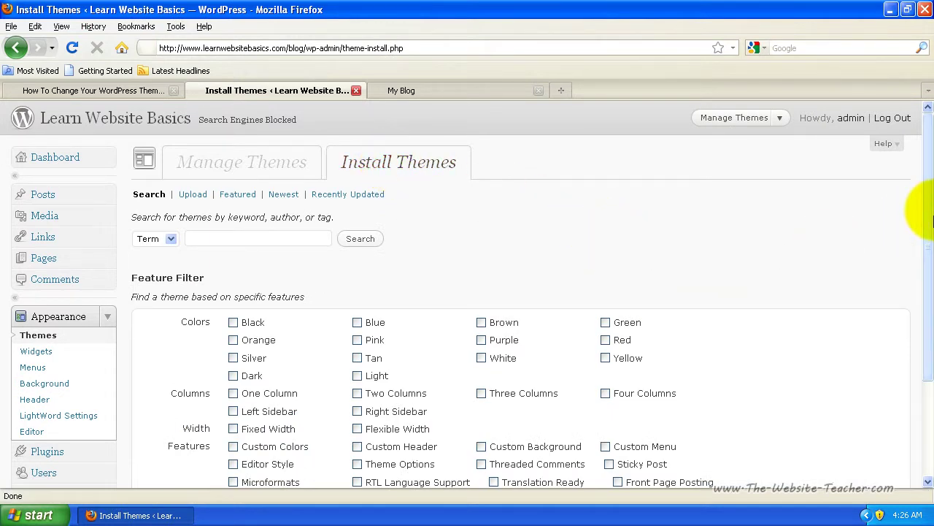
{"action": "left_click_drag", "start_coordinate": [924, 210], "coordinate": [912, 167]}
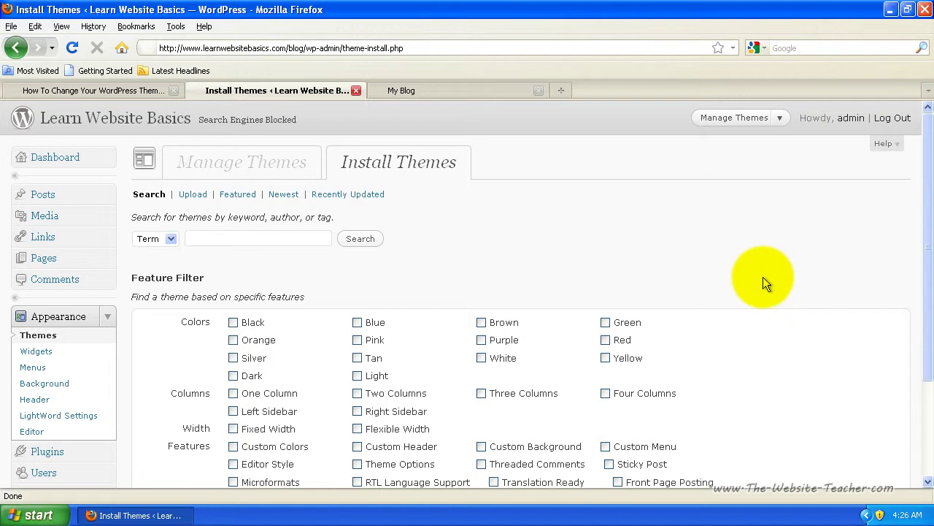
{"action": "left_click", "coordinate": [192, 199]}
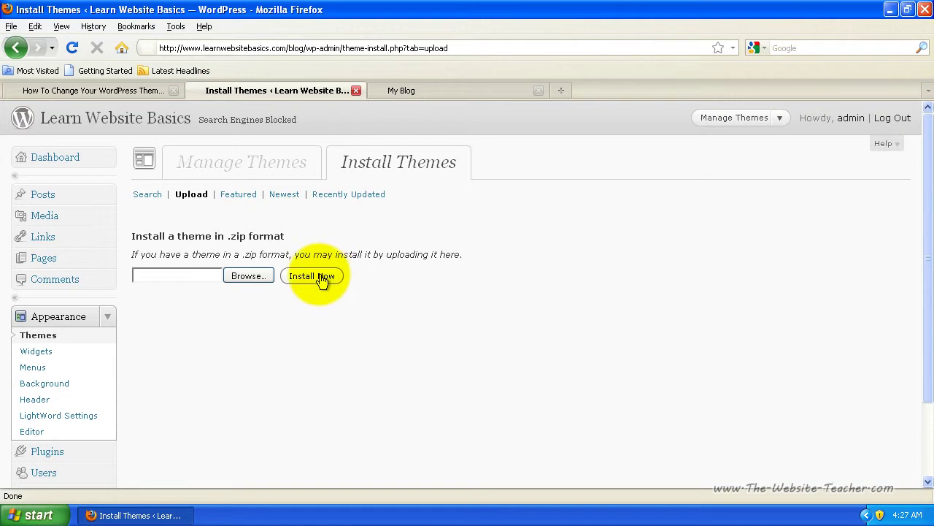
{"action": "left_click", "coordinate": [149, 196]}
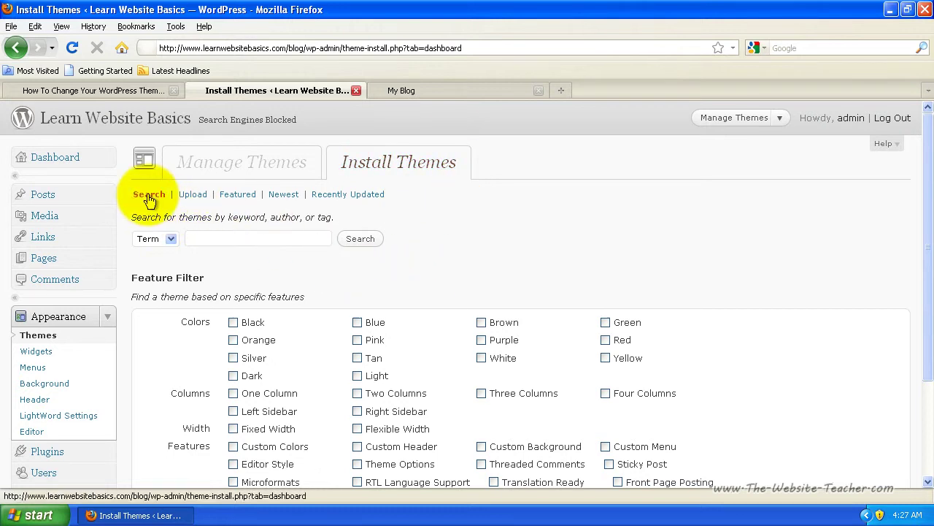
Try to find themes with the features Black, Blue, Green, Two Columns, Left Sidebar, Fixed Width and Custom Header.
{"action": "scroll", "coordinate": [361, 300], "scroll_direction": "down", "scroll_amount": 2}
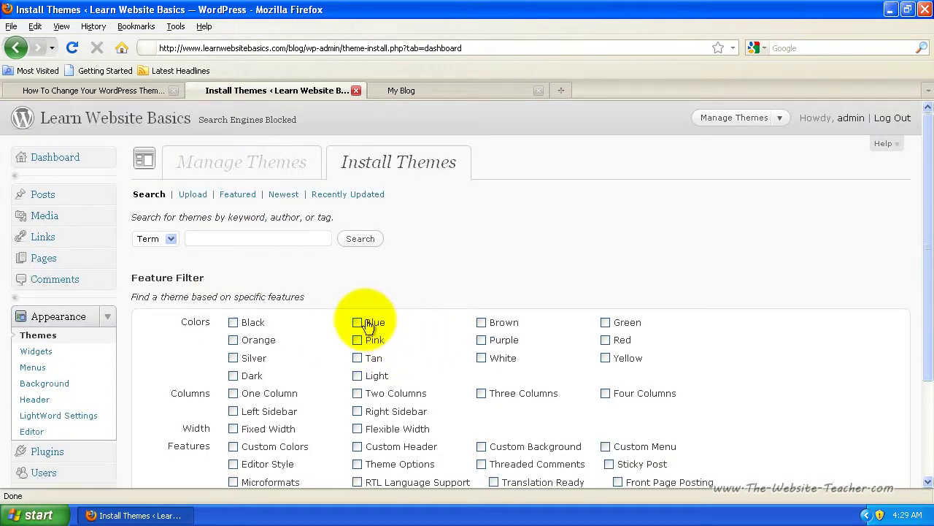
{"action": "left_click", "coordinate": [358, 322]}
{"action": "left_click", "coordinate": [234, 322]}
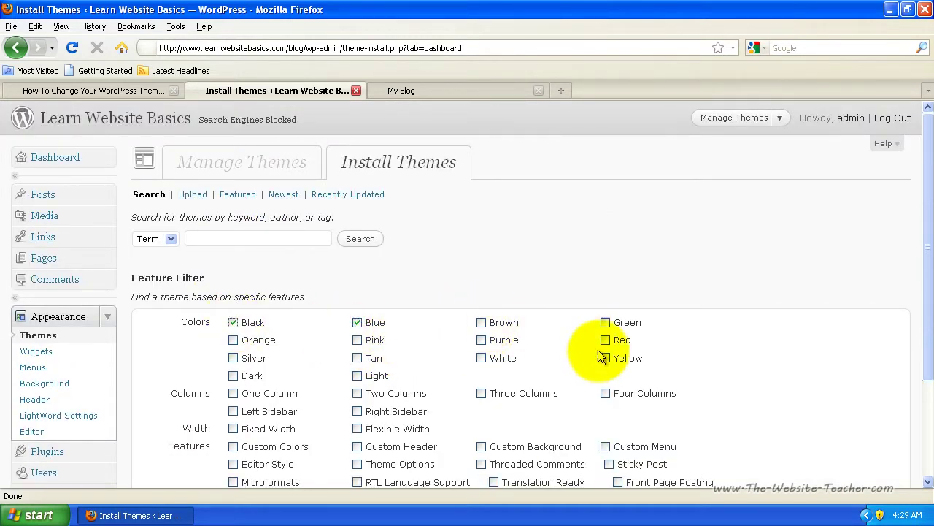
{"action": "left_click", "coordinate": [605, 322]}
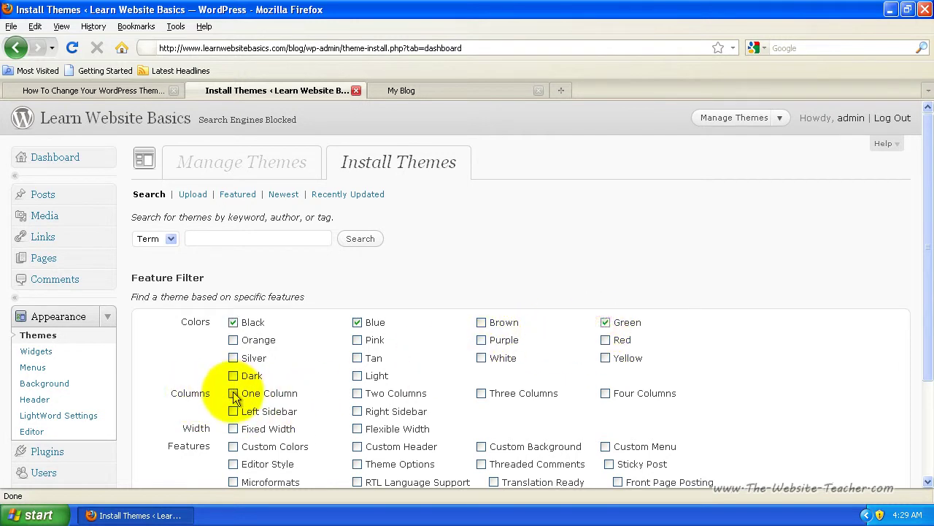
{"action": "left_click", "coordinate": [357, 395]}
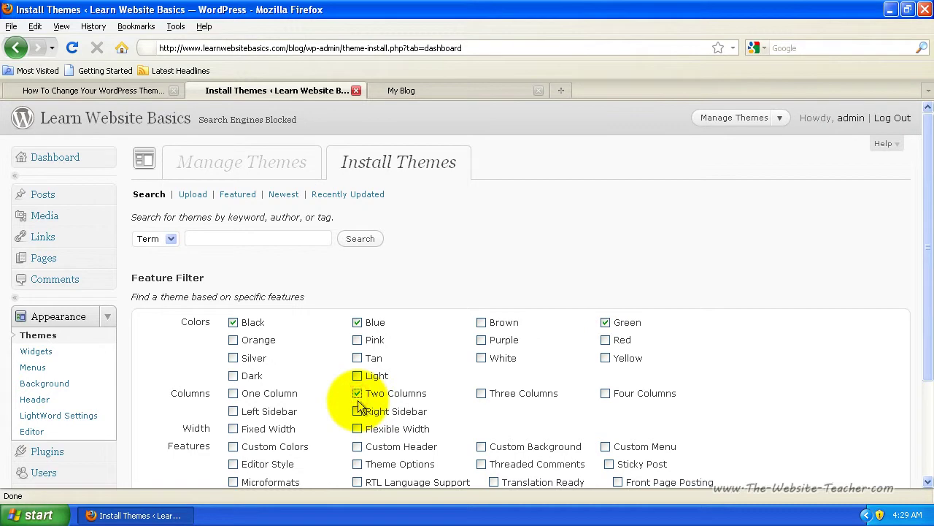
{"action": "left_click", "coordinate": [234, 413]}
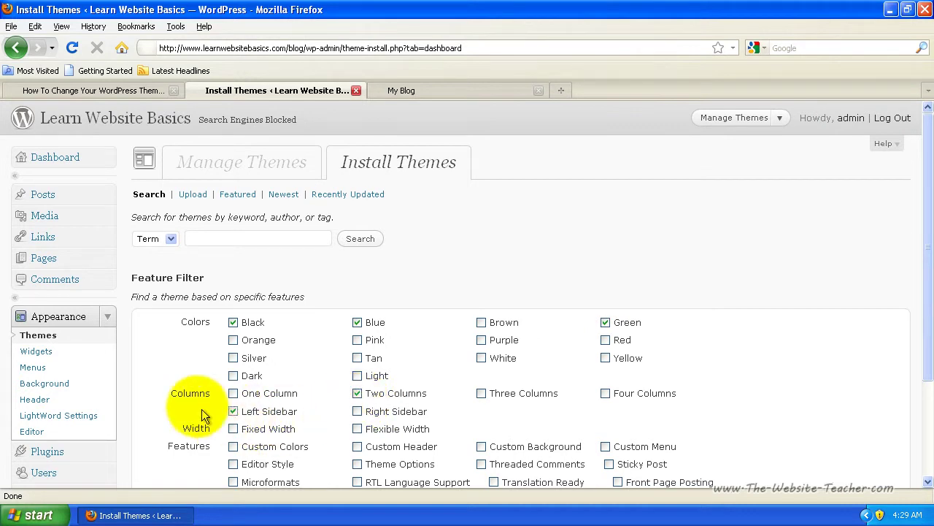
{"action": "scroll", "coordinate": [172, 394], "scroll_direction": "down", "scroll_amount": 2}
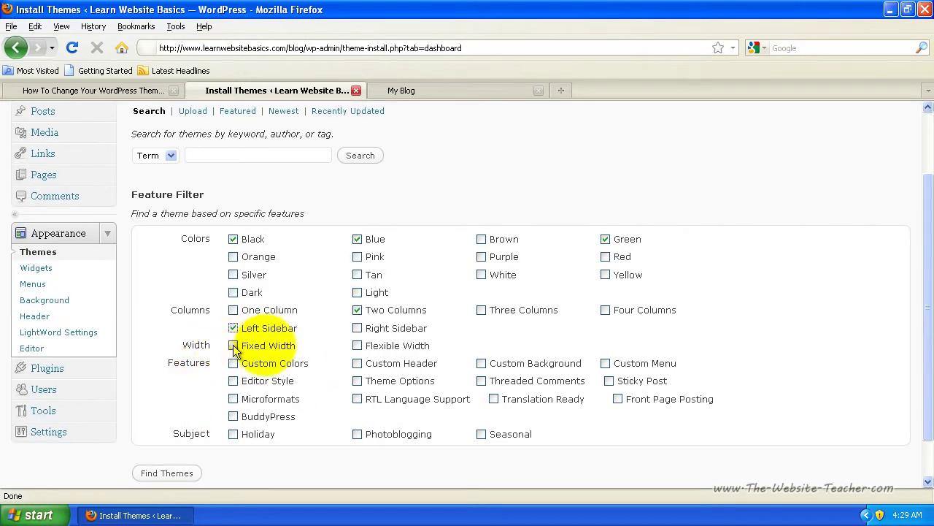
{"action": "left_click", "coordinate": [233, 347]}
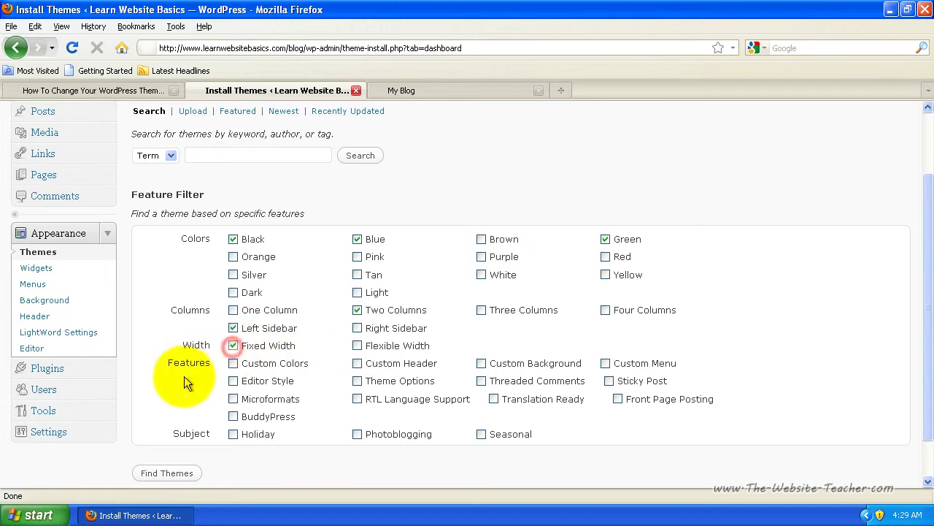
{"action": "left_click", "coordinate": [357, 362]}
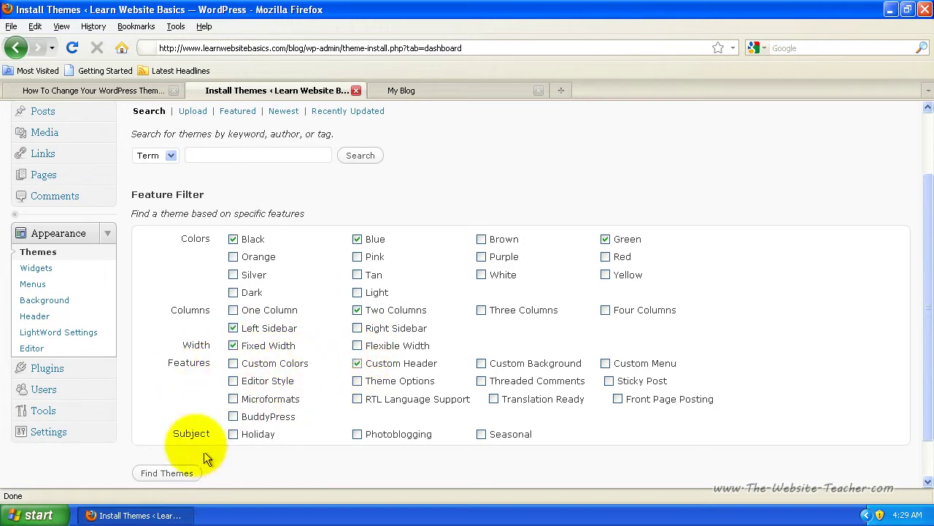
{"action": "left_click", "coordinate": [167, 475]}
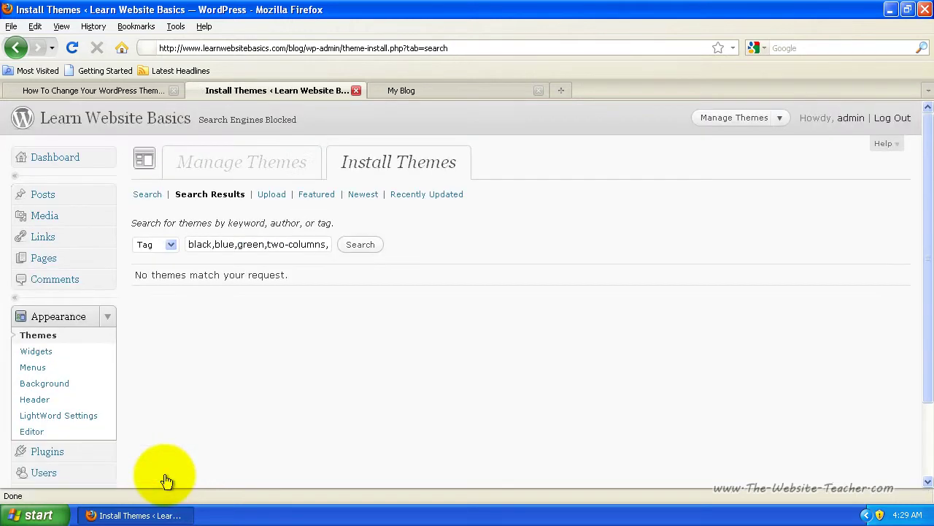
Return to the feature filter, clear the previously chosen features and find themes with only the Two Columns feature.
{"action": "key", "text": "alt+Left"}
{"action": "left_click", "coordinate": [357, 239]}
{"action": "left_click", "coordinate": [605, 238]}
{"action": "left_click", "coordinate": [605, 256]}
{"action": "left_click", "coordinate": [233, 328]}
{"action": "left_click", "coordinate": [357, 362]}
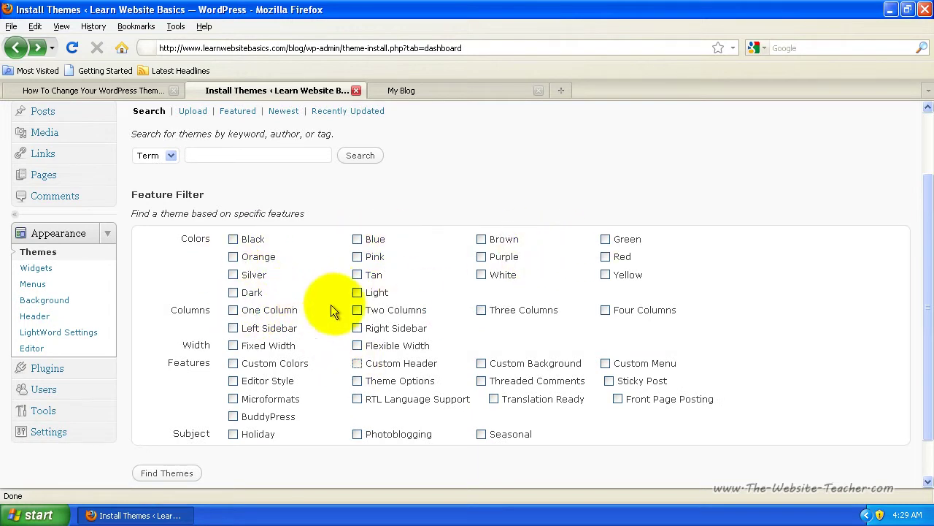
{"action": "left_click", "coordinate": [357, 310]}
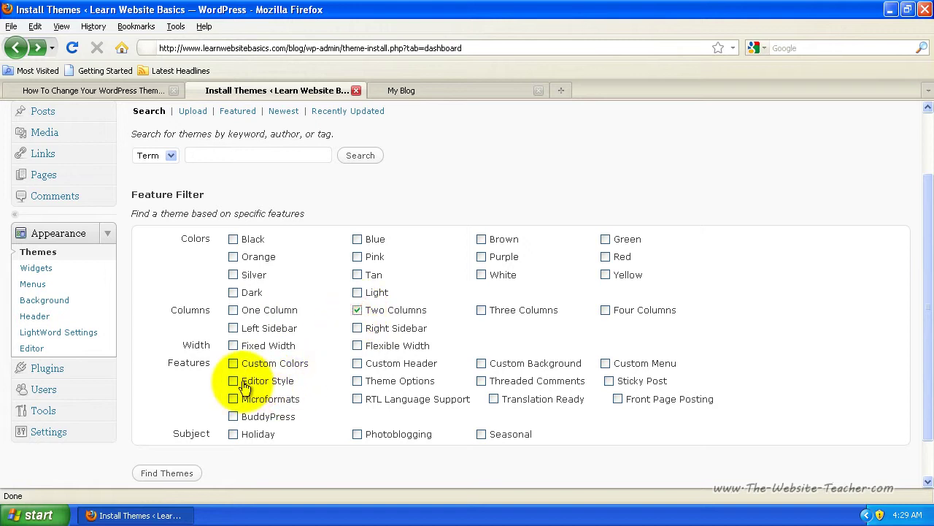
{"action": "left_click", "coordinate": [170, 473]}
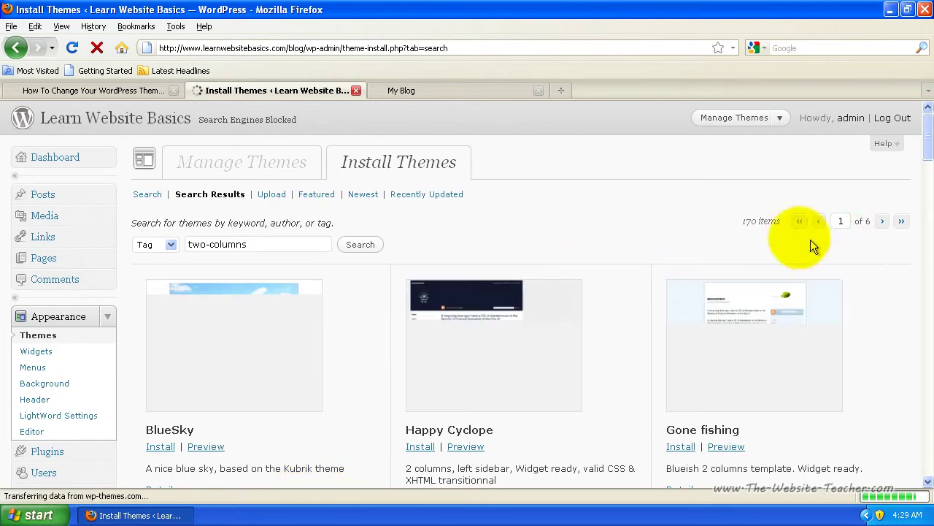
Browse the two-column theme results, preview the veryplaintxt theme and close its preview.
{"action": "left_click_drag", "start_coordinate": [930, 146], "coordinate": [930, 204]}
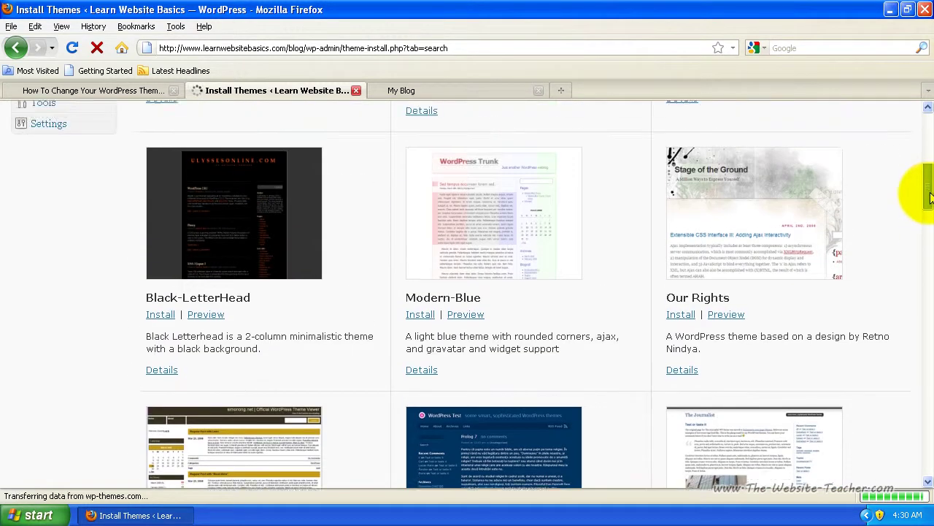
{"action": "left_click_drag", "start_coordinate": [930, 198], "coordinate": [927, 244]}
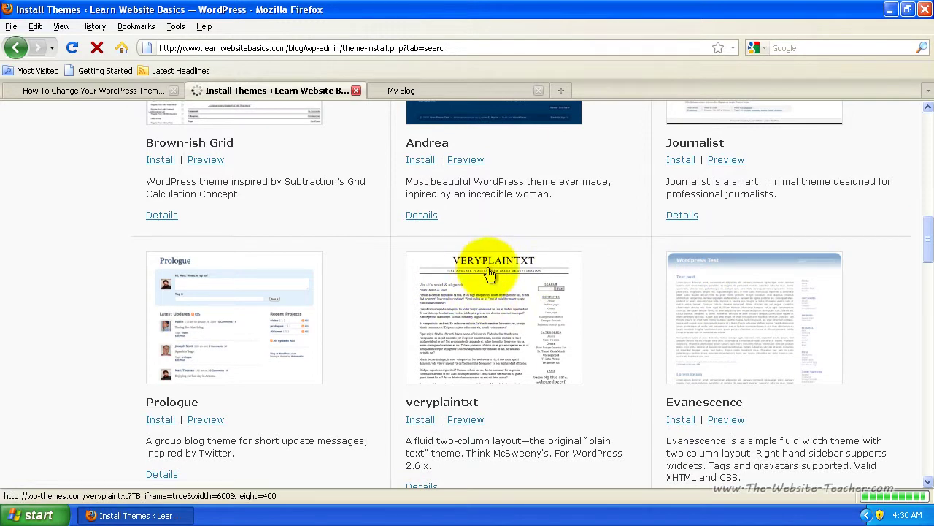
{"action": "left_click", "coordinate": [466, 422]}
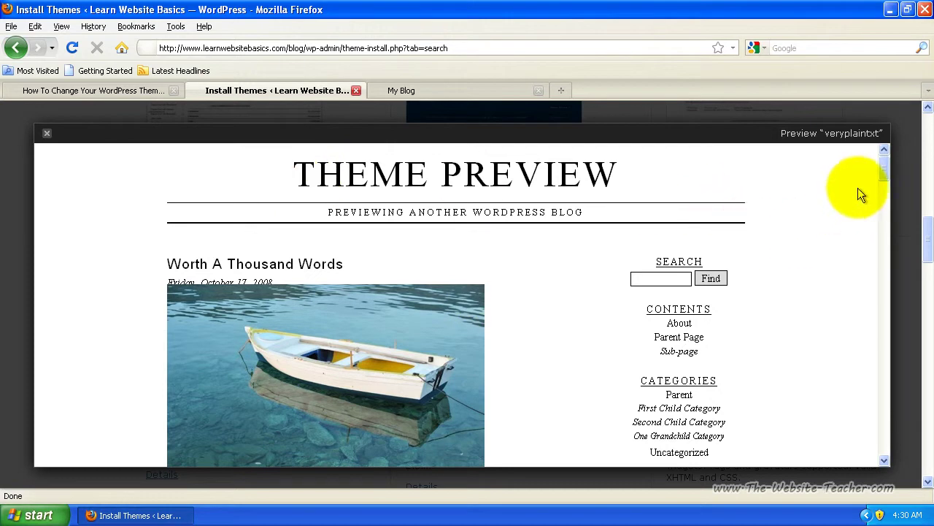
{"action": "mouse_move", "coordinate": [884, 168]}
{"action": "left_mouse_down"}
{"action": "mouse_move", "coordinate": [883, 409]}
{"action": "mouse_move", "coordinate": [903, 270]}
{"action": "mouse_move", "coordinate": [876, 167]}
{"action": "left_mouse_up"}
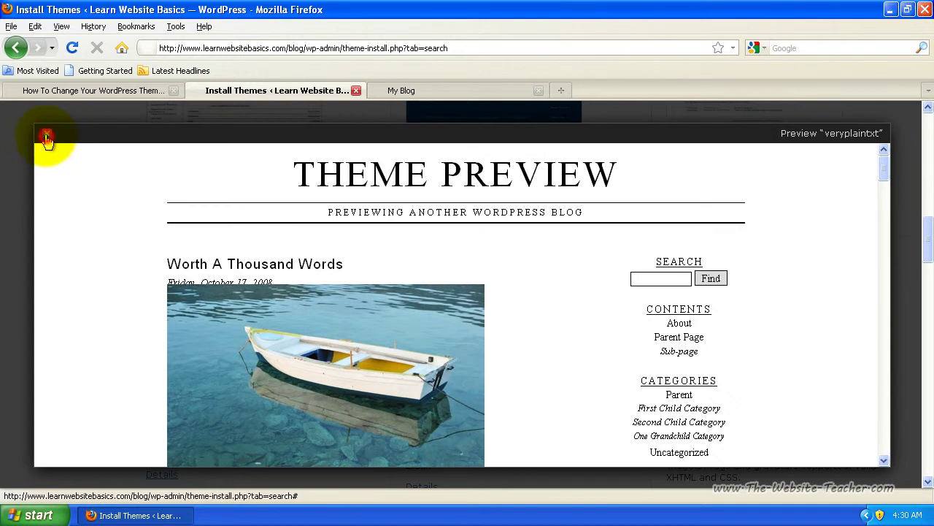
{"action": "left_click", "coordinate": [46, 137]}
Go to the featured themes through the theme search page, preview the Adventure Journal theme and close its preview.
{"action": "left_click_drag", "start_coordinate": [928, 241], "coordinate": [931, 143]}
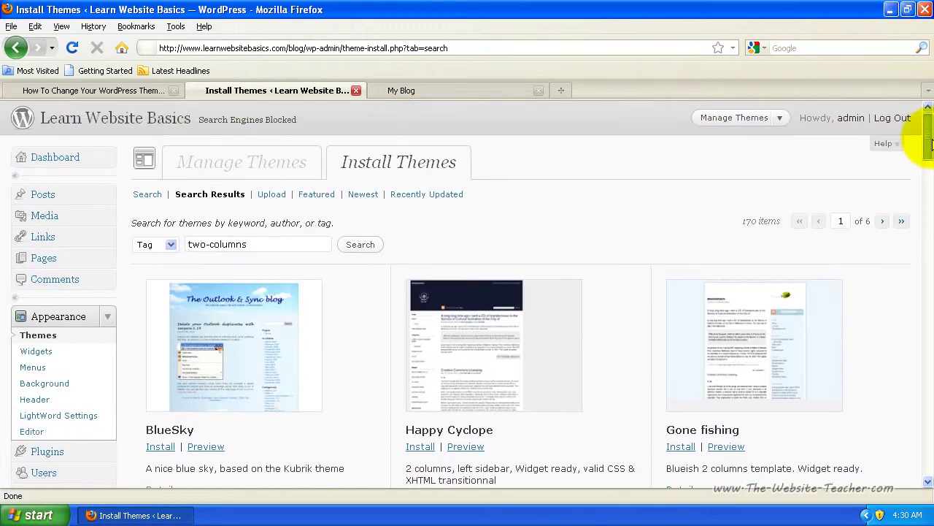
{"action": "left_click", "coordinate": [149, 195]}
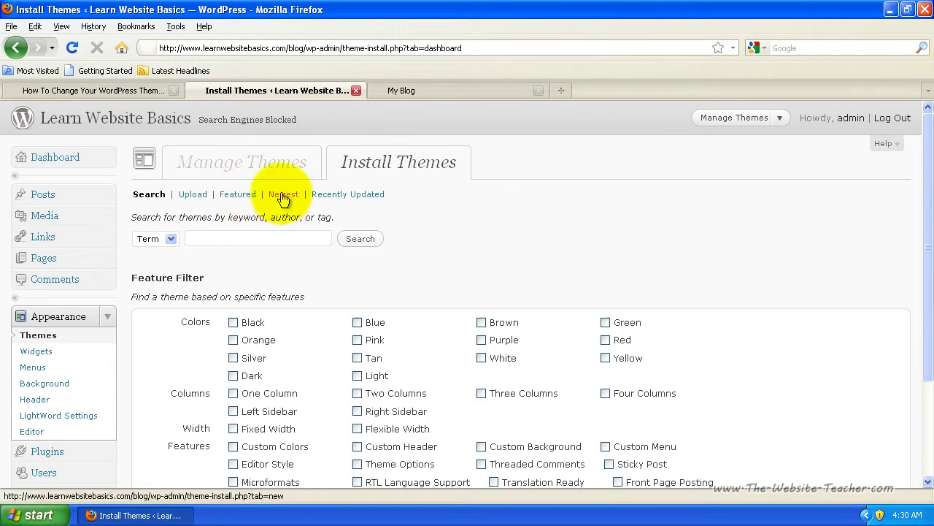
{"action": "left_click", "coordinate": [231, 198]}
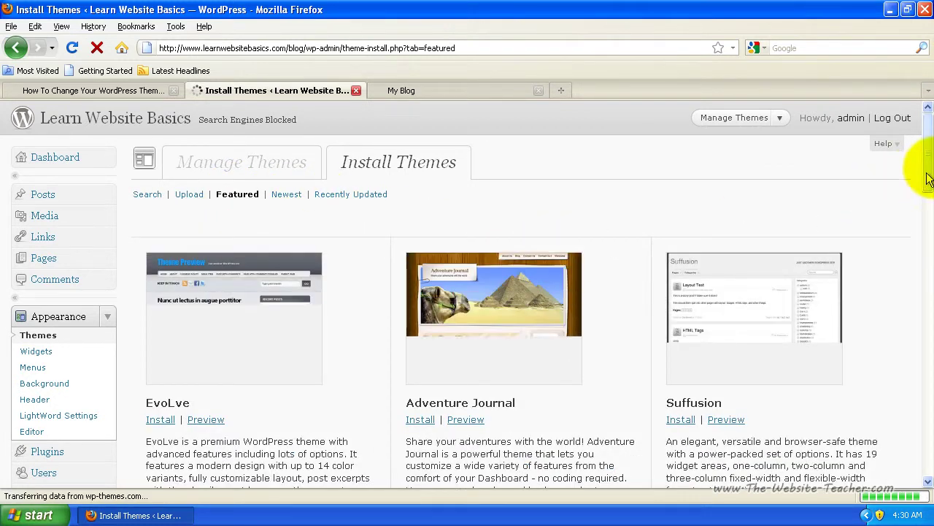
{"action": "left_click_drag", "start_coordinate": [921, 170], "coordinate": [917, 200]}
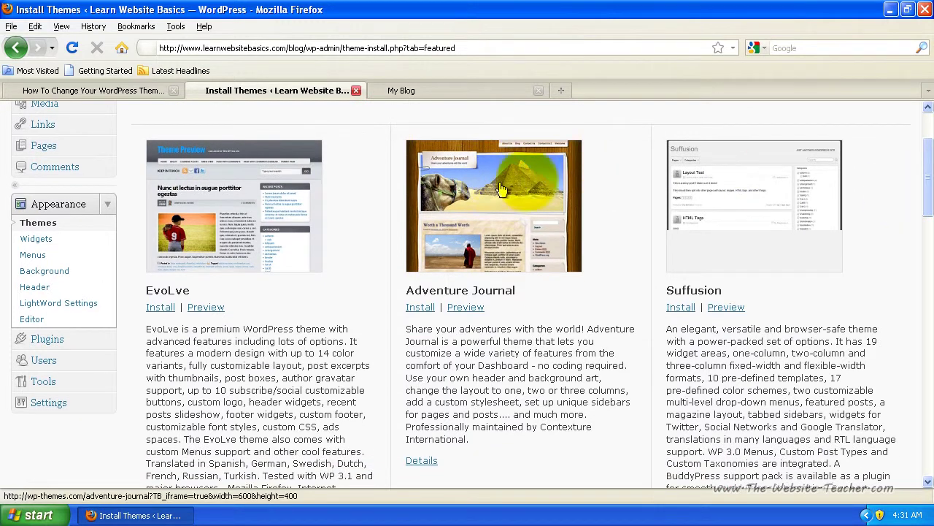
{"action": "left_click", "coordinate": [470, 307]}
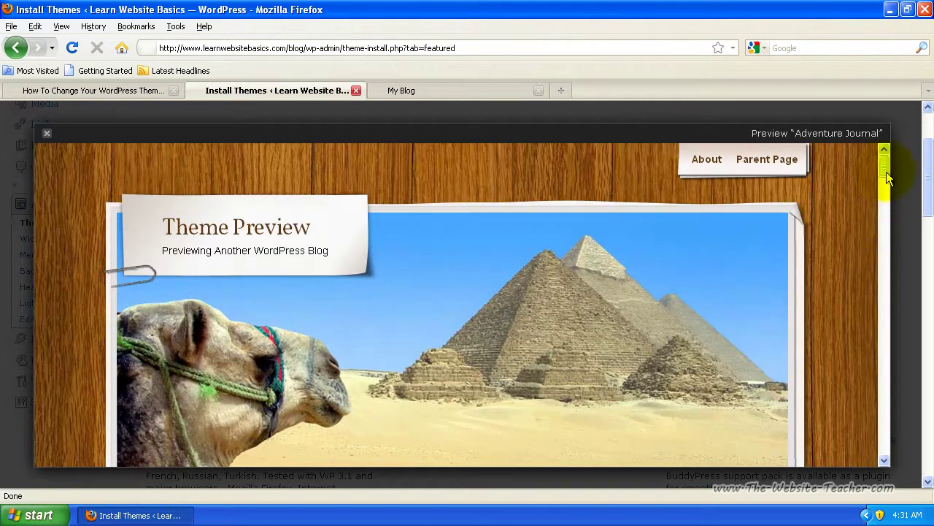
{"action": "left_click_drag", "start_coordinate": [887, 178], "coordinate": [877, 158]}
{"action": "left_click", "coordinate": [47, 133]}
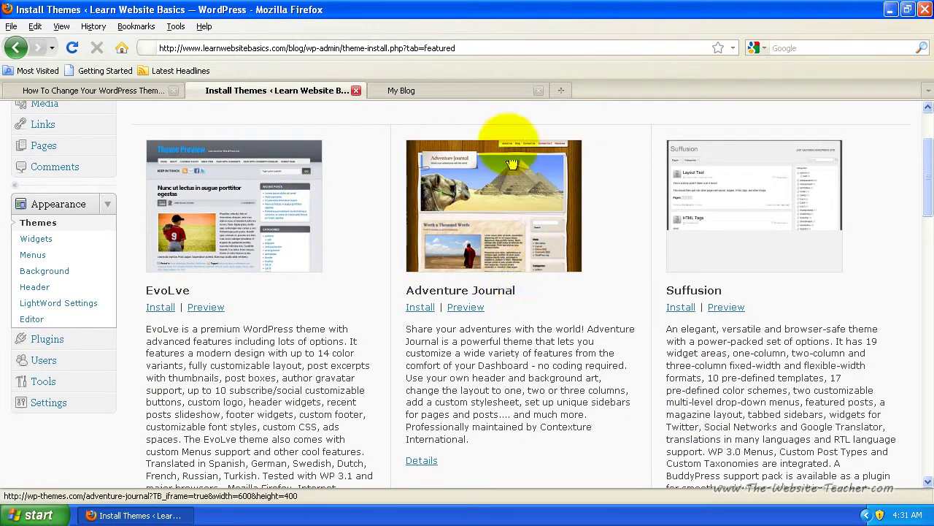
Install the Adventure Journal theme and check the blog's front page before returning to the installation page.
{"action": "left_click", "coordinate": [419, 308]}
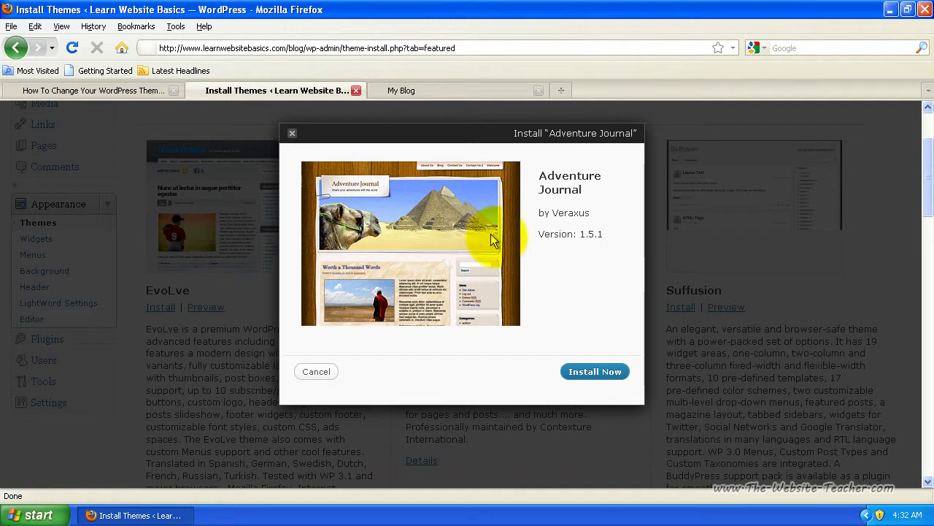
{"action": "left_click", "coordinate": [596, 372]}
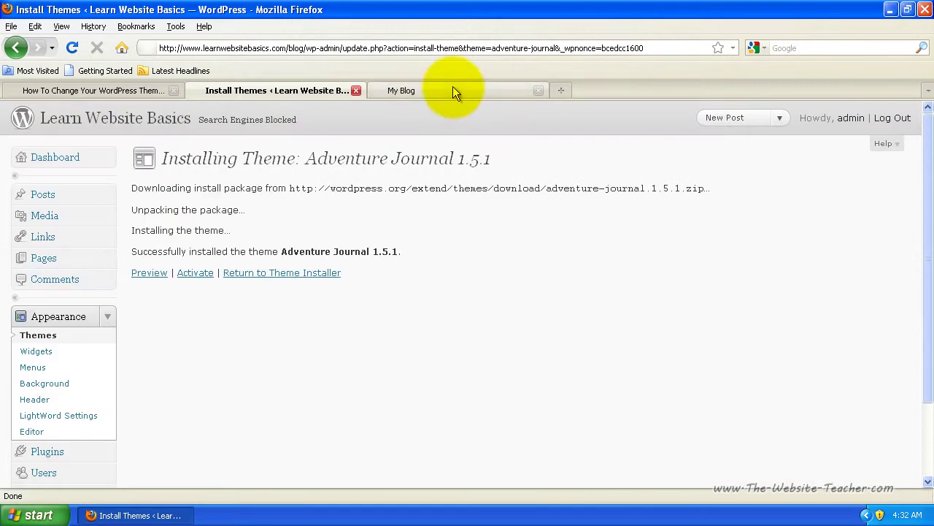
{"action": "left_click", "coordinate": [453, 89]}
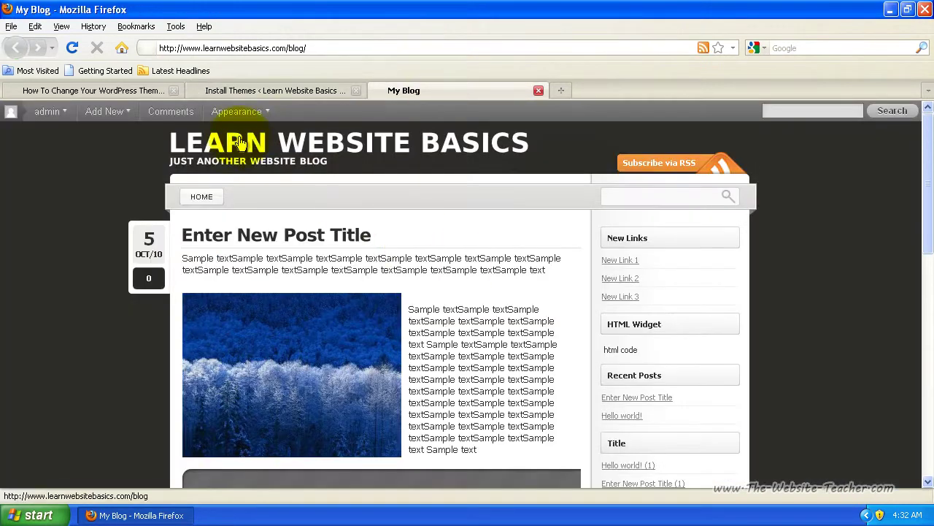
{"action": "left_click", "coordinate": [232, 90]}
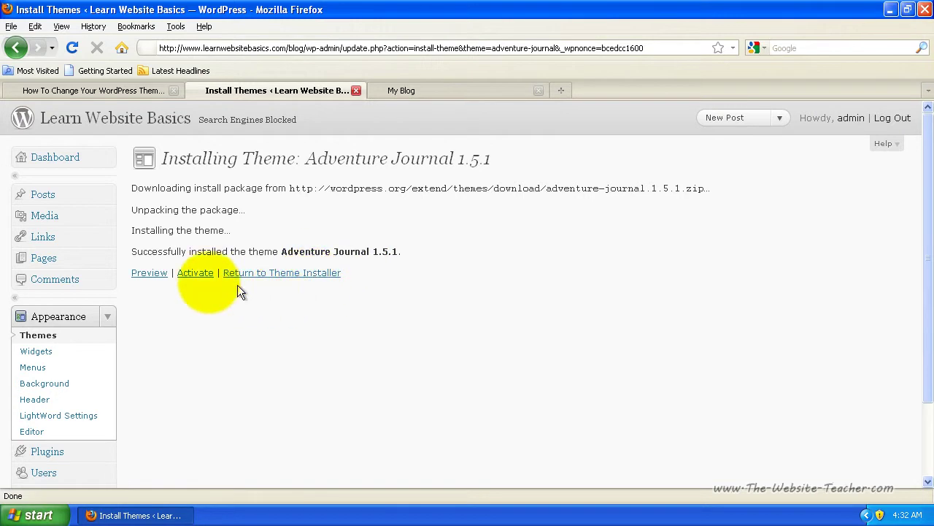
Preview the blog with the installed Adventure Journal theme, dismissing the missing plugins bar, and close the preview.
{"action": "left_click", "coordinate": [150, 275]}
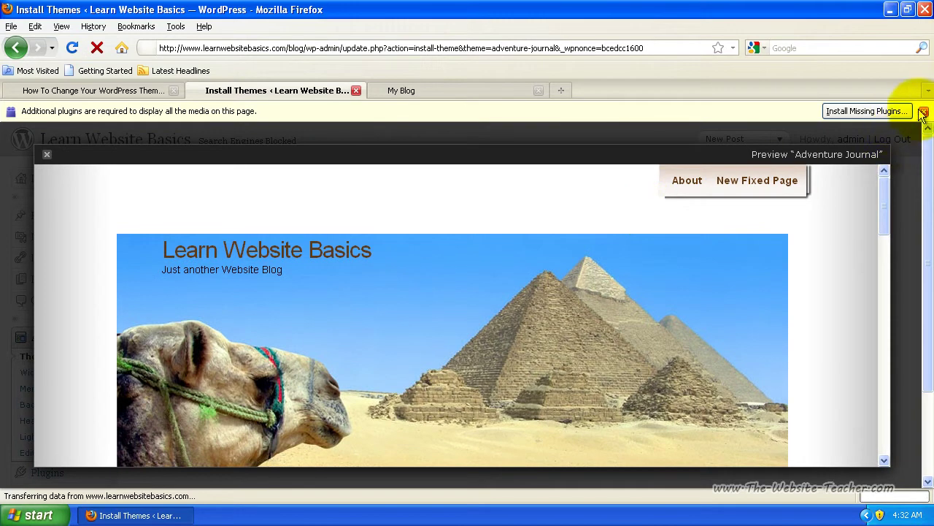
{"action": "left_click", "coordinate": [924, 111]}
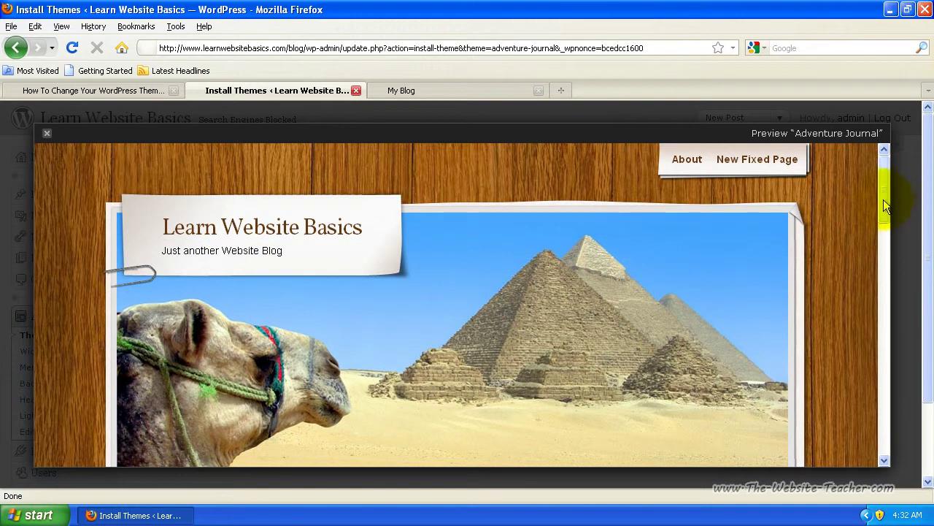
{"action": "left_click_drag", "start_coordinate": [883, 199], "coordinate": [829, 273]}
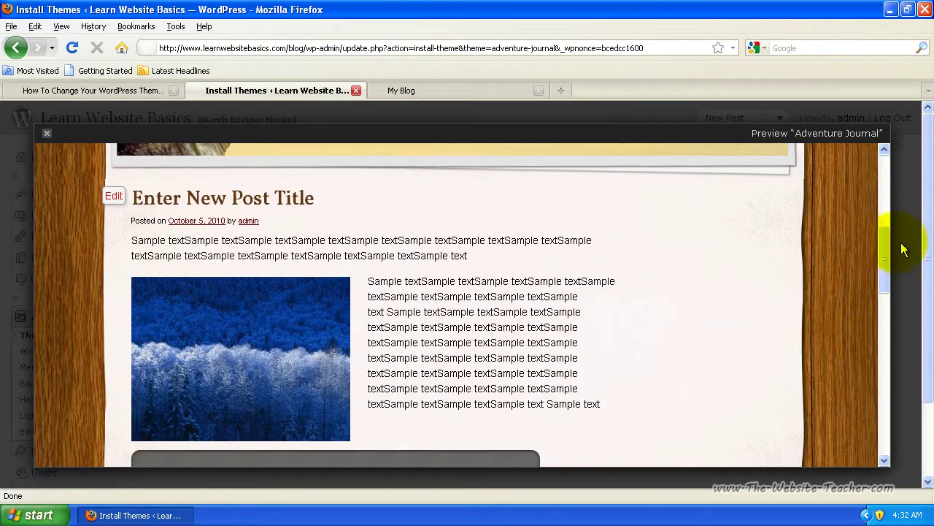
{"action": "left_click_drag", "start_coordinate": [885, 240], "coordinate": [870, 167]}
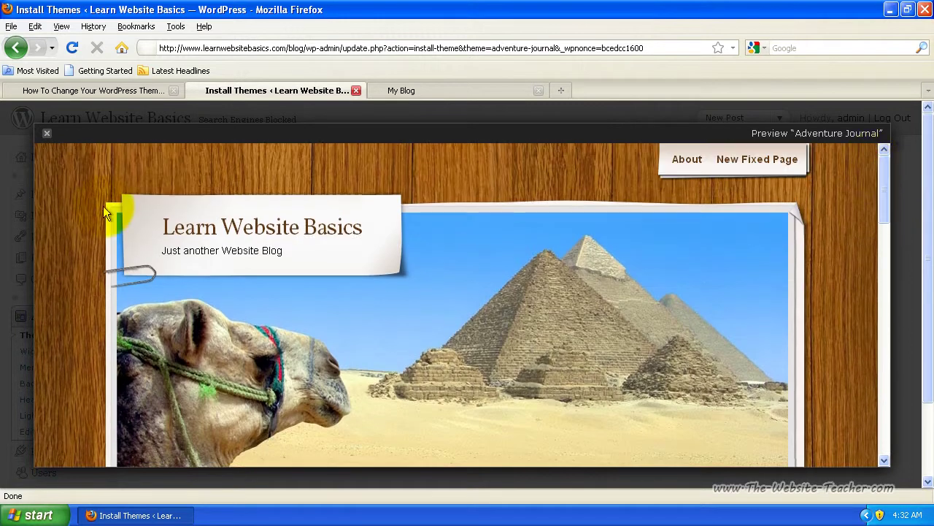
{"action": "left_click", "coordinate": [47, 135]}
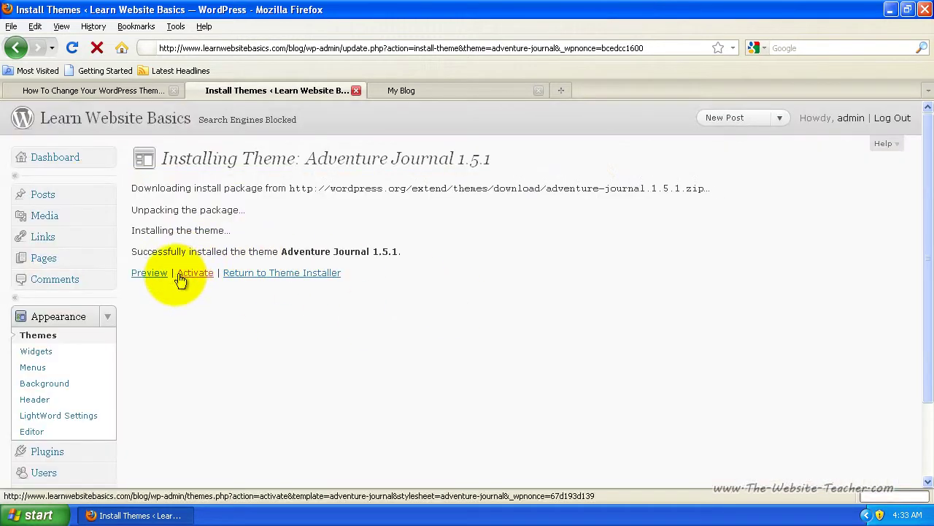
Return to the theme installer, list the newest themes and install Baza Noclegowa from them.
{"action": "left_click", "coordinate": [299, 275]}
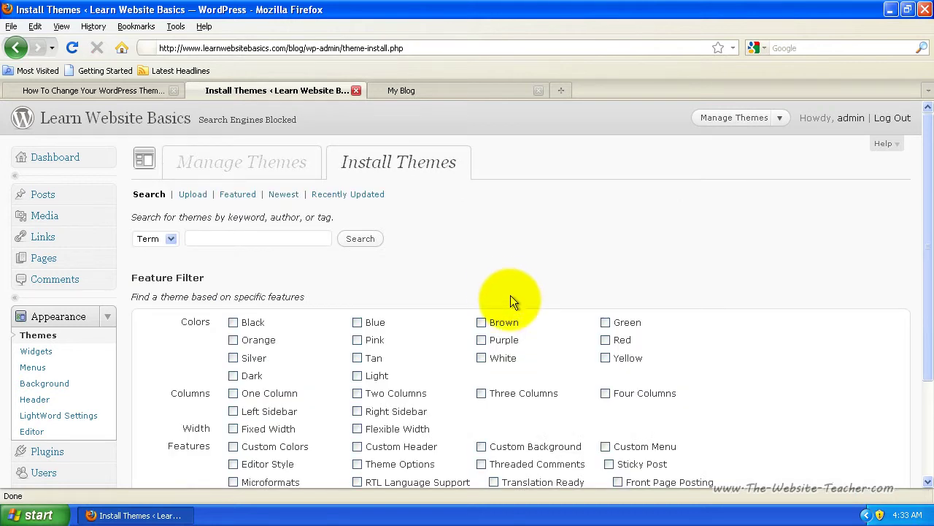
{"action": "left_click", "coordinate": [285, 195]}
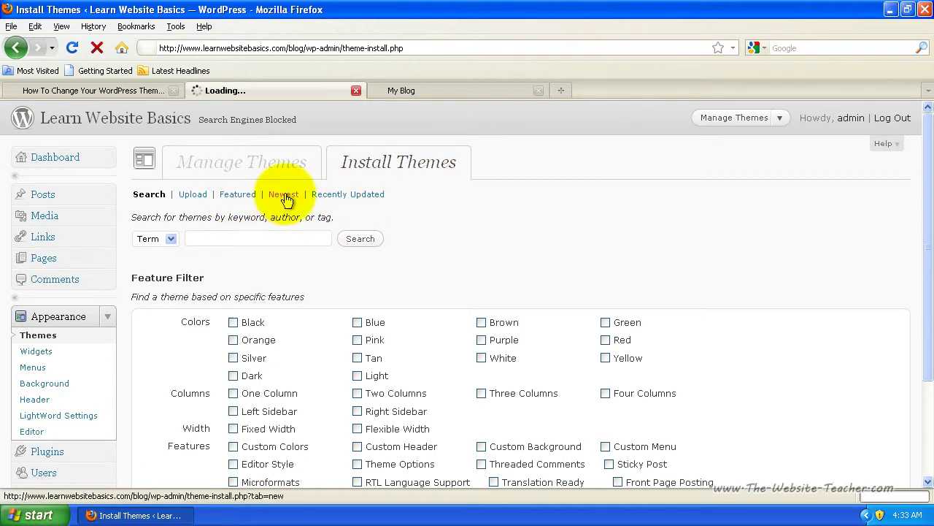
{"action": "left_click_drag", "start_coordinate": [924, 150], "coordinate": [921, 246]}
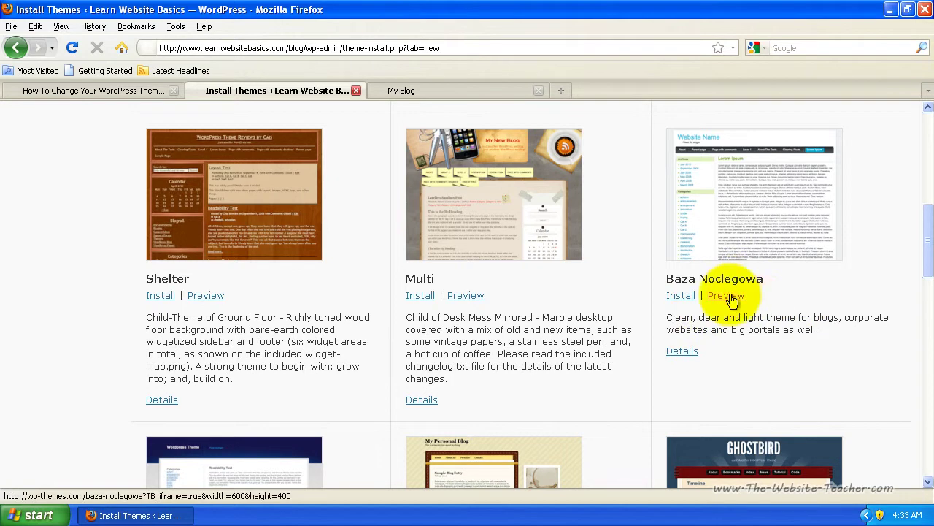
{"action": "left_click_drag", "start_coordinate": [924, 236], "coordinate": [912, 261]}
{"action": "left_click", "coordinate": [682, 221]}
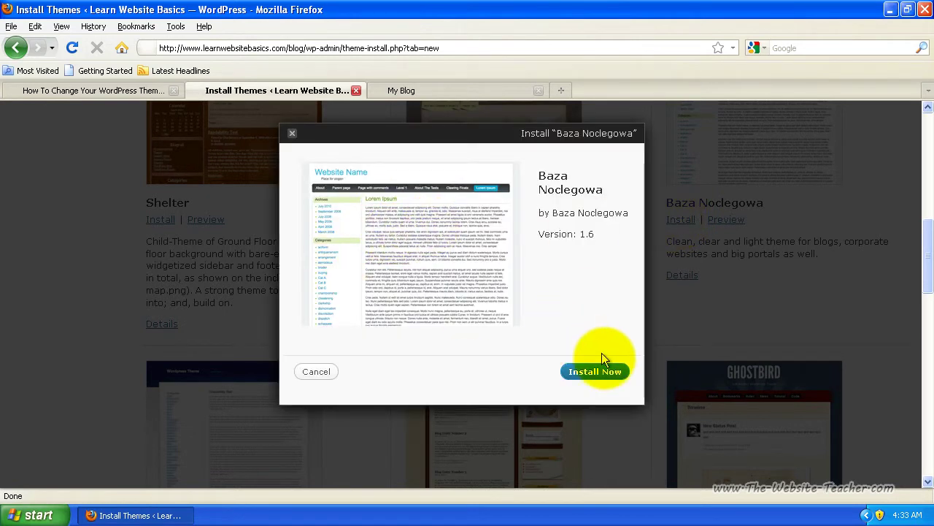
{"action": "left_click", "coordinate": [608, 373]}
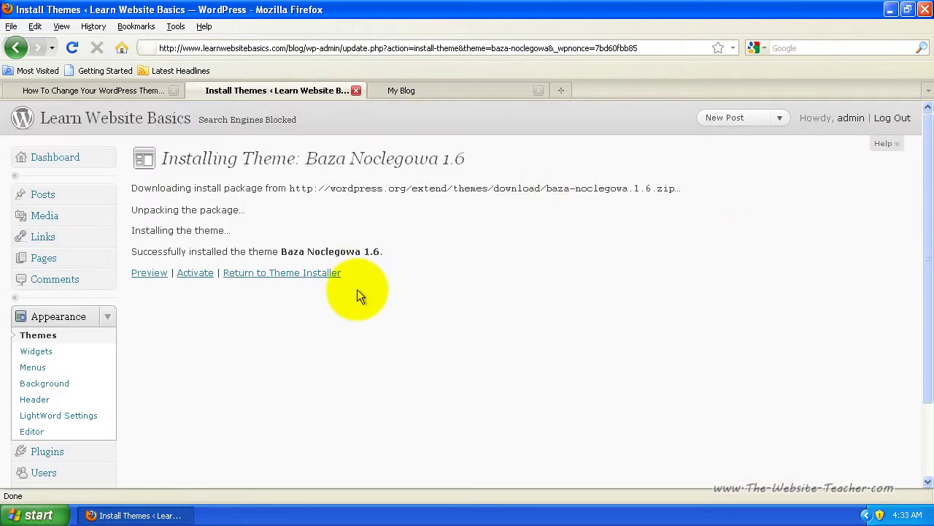
Open the theme management page and review the available themes, including Adventure Journal and Baza Noclegowa.
{"action": "left_click", "coordinate": [42, 341]}
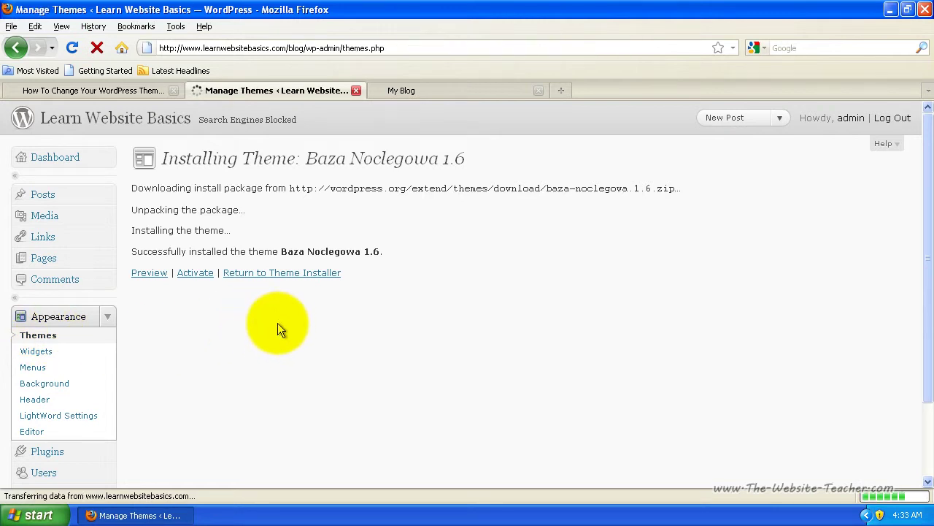
{"action": "scroll", "coordinate": [308, 328], "scroll_direction": "down", "scroll_amount": 4}
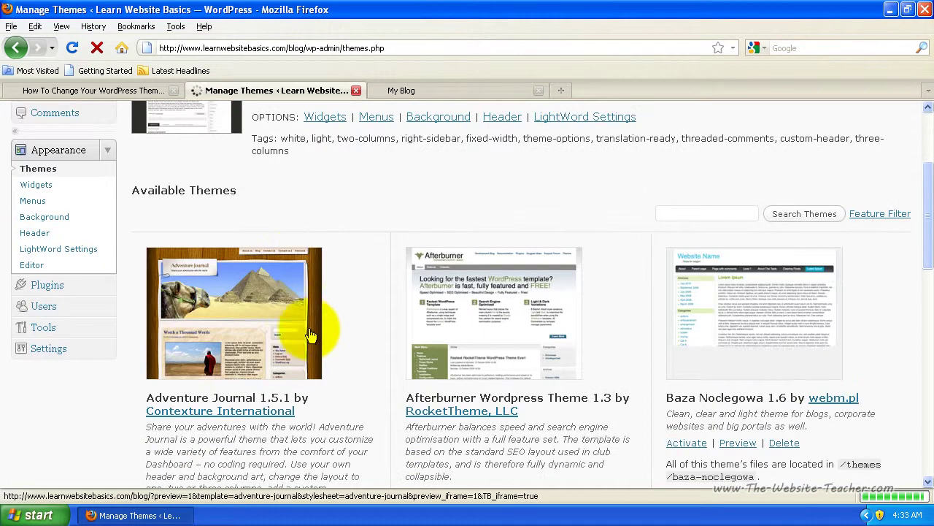
{"action": "scroll", "coordinate": [212, 343], "scroll_direction": "down", "scroll_amount": 2}
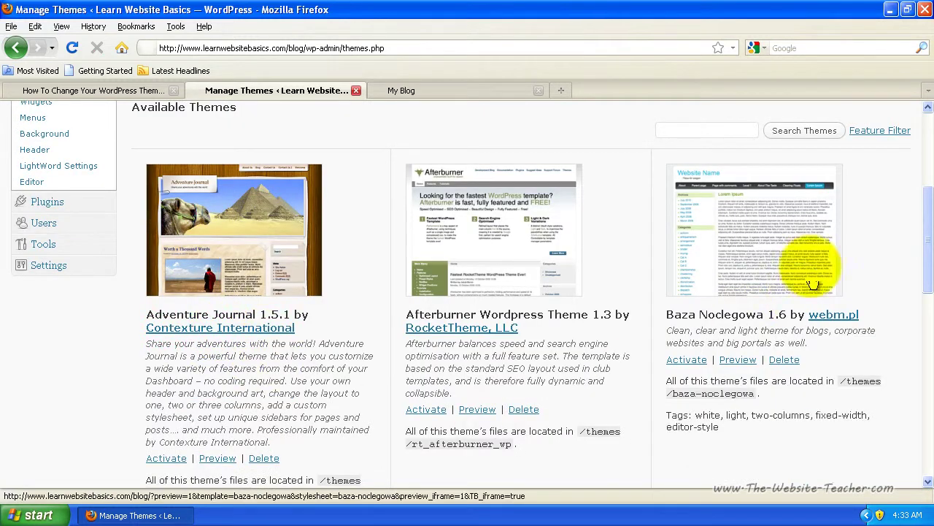
{"action": "left_click_drag", "start_coordinate": [929, 227], "coordinate": [931, 327]}
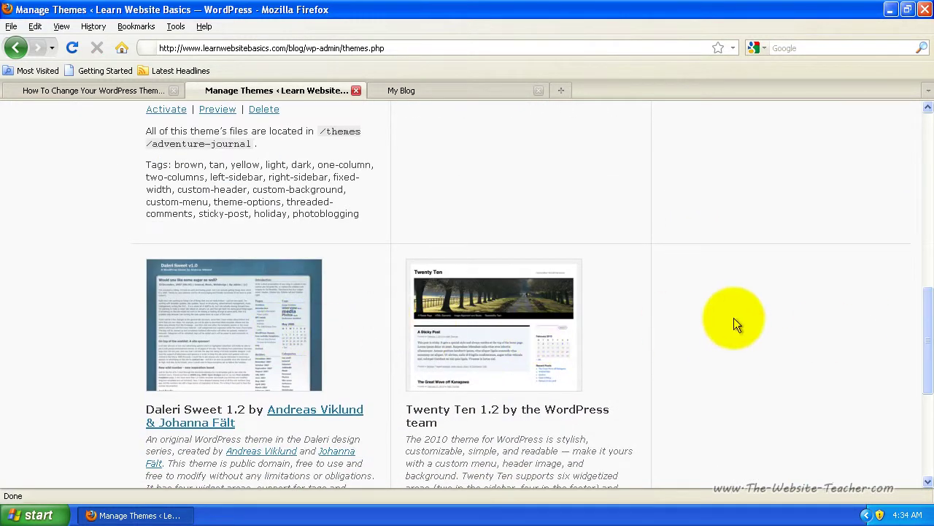
{"action": "scroll", "coordinate": [733, 317], "scroll_direction": "up", "scroll_amount": 6}
{"action": "scroll", "coordinate": [734, 317], "scroll_direction": "up", "scroll_amount": 3}
{"action": "scroll", "coordinate": [723, 317], "scroll_direction": "up", "scroll_amount": 2}
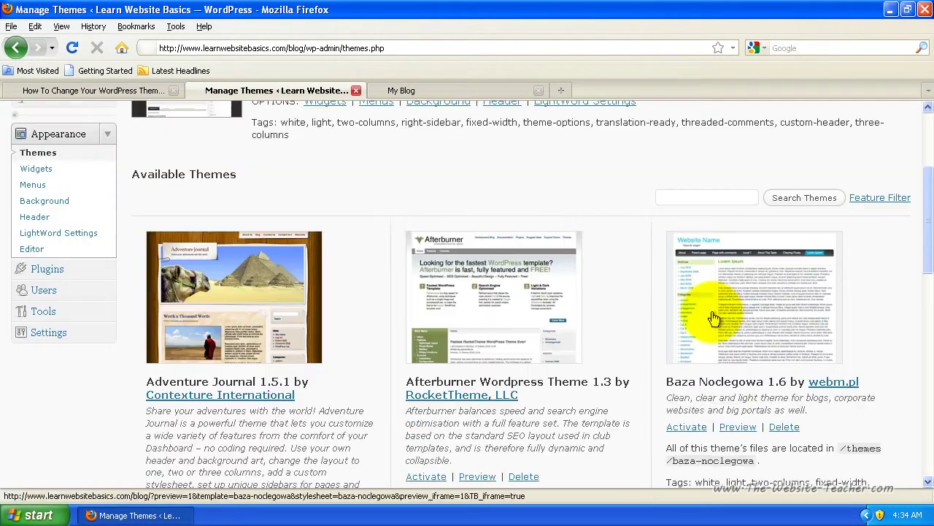
{"action": "scroll", "coordinate": [792, 299], "scroll_direction": "down", "scroll_amount": 5}
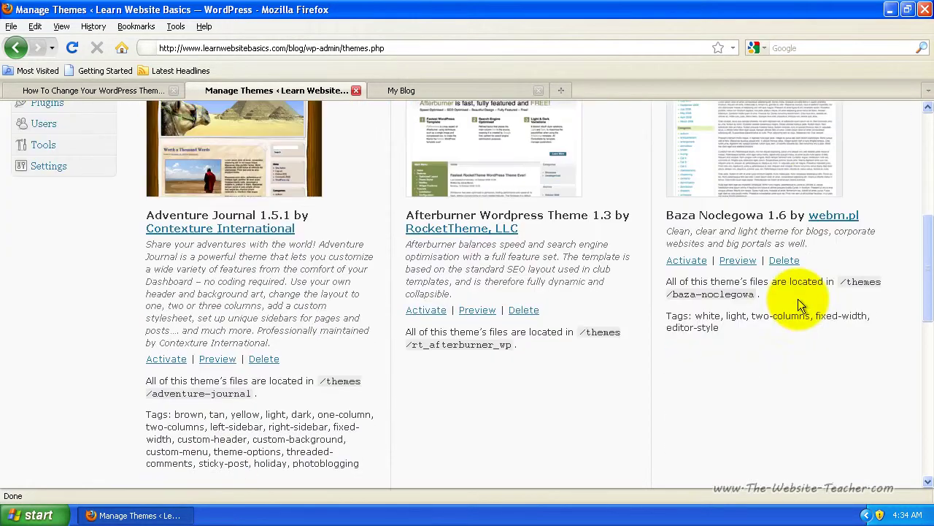
Preview the blog with the Baza Noclegowa theme from the available themes and examine its layout.
{"action": "scroll", "coordinate": [800, 288], "scroll_direction": "up", "scroll_amount": 3}
{"action": "left_click", "coordinate": [739, 352]}
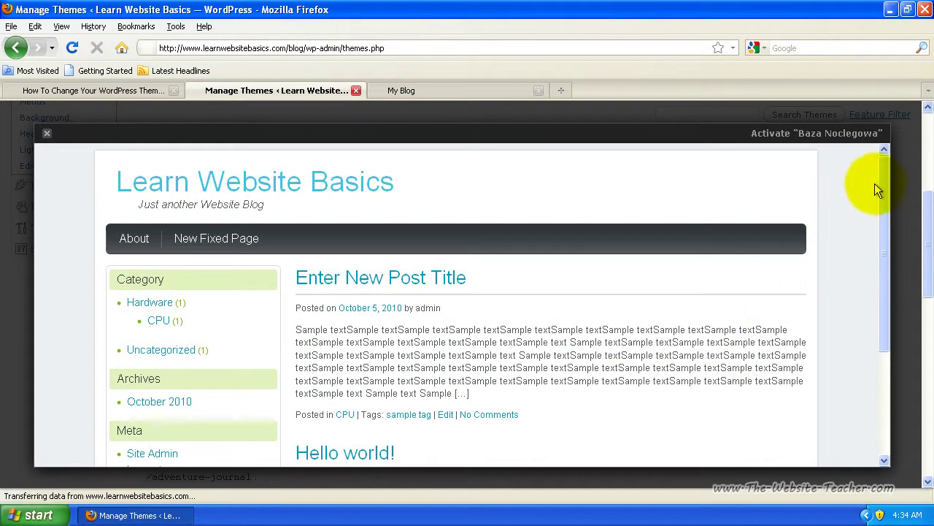
{"action": "mouse_move", "coordinate": [879, 182]}
{"action": "left_mouse_down"}
{"action": "mouse_move", "coordinate": [866, 302]}
{"action": "mouse_move", "coordinate": [877, 172]}
{"action": "left_mouse_up"}
{"action": "mouse_move", "coordinate": [223, 244]}
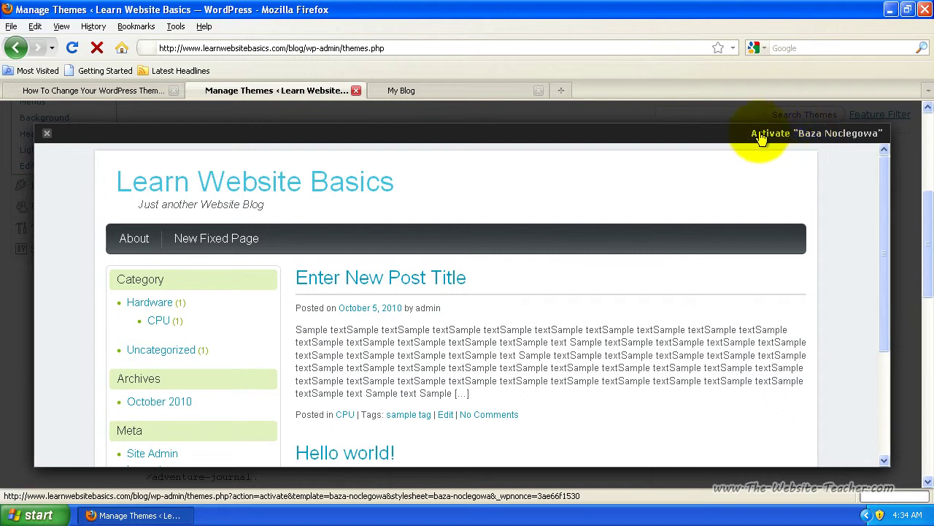
Close the theme preview and activate Baza Noclegowa from the available themes.
{"action": "left_click", "coordinate": [798, 135]}
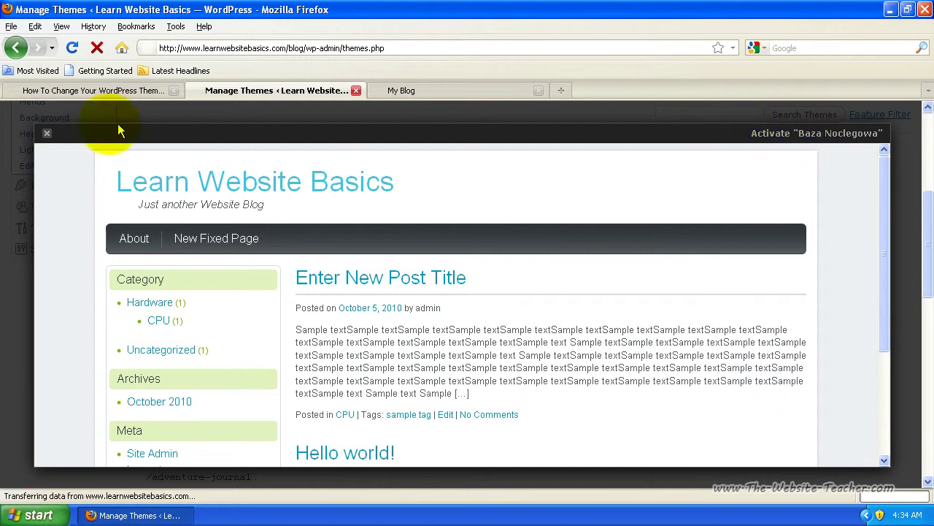
{"action": "left_click", "coordinate": [46, 137]}
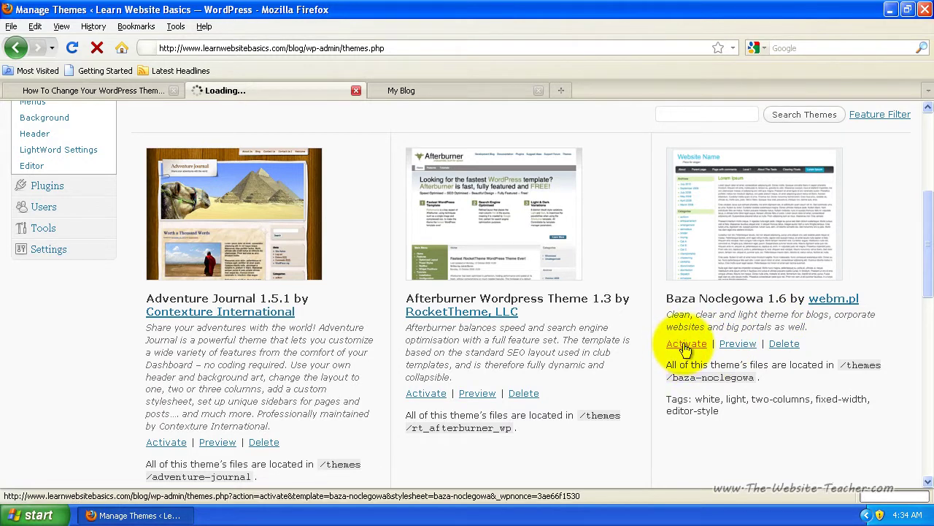
{"action": "left_click", "coordinate": [686, 349]}
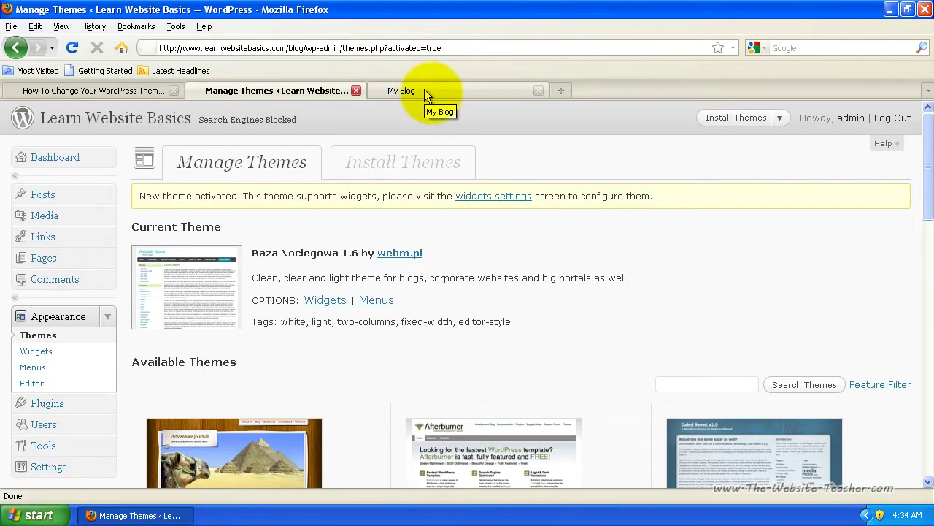
Reload the live blog and check its layout with the Baza Noclegowa theme.
{"action": "left_click", "coordinate": [440, 92]}
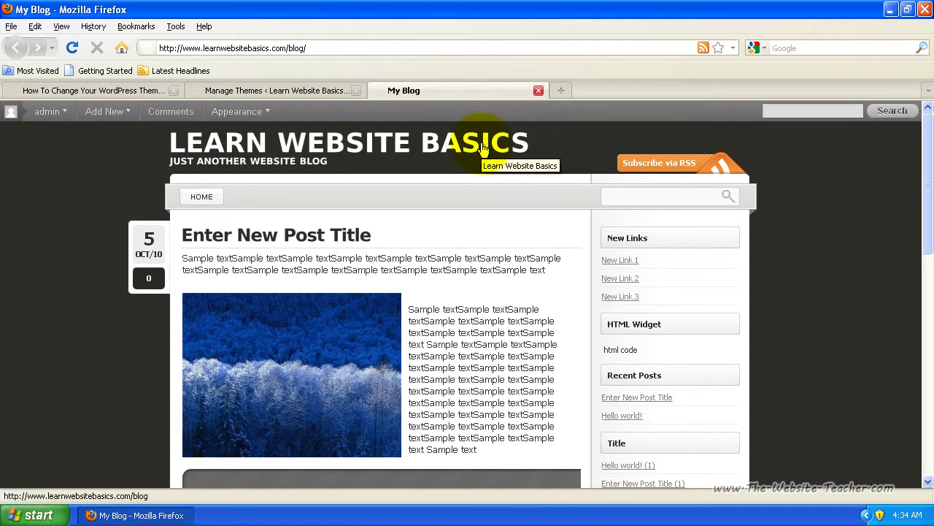
{"action": "left_click", "coordinate": [384, 47]}
{"action": "key", "text": "Return"}
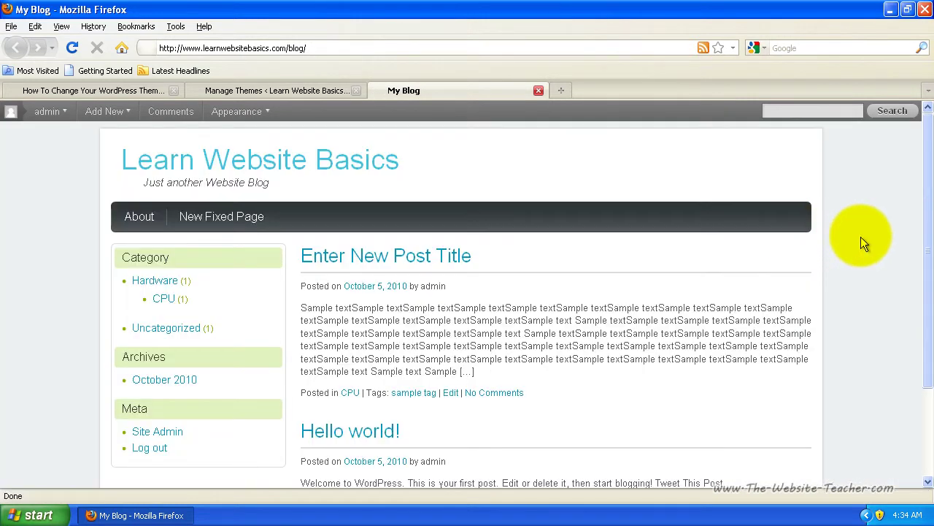
{"action": "left_click_drag", "start_coordinate": [929, 184], "coordinate": [910, 171]}
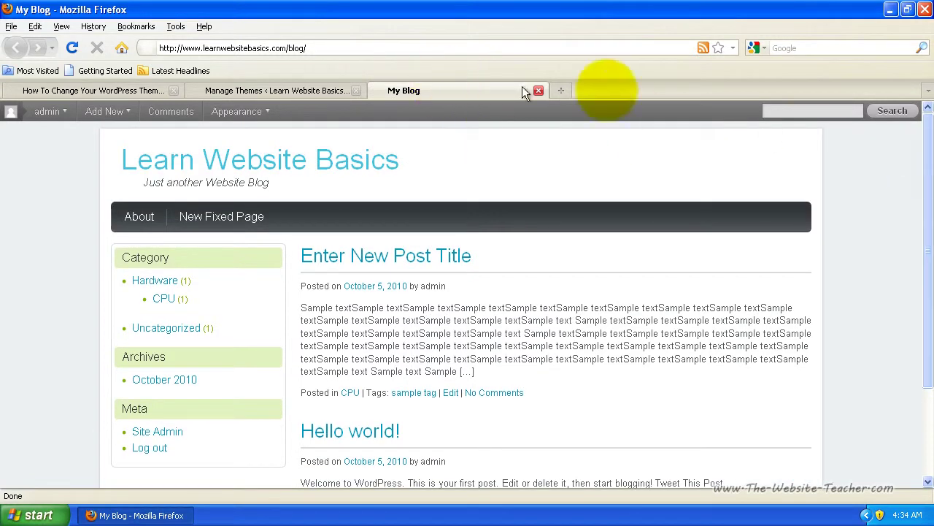
Return to theme management and activate the LightWord theme from the available themes.
{"action": "left_click", "coordinate": [317, 91]}
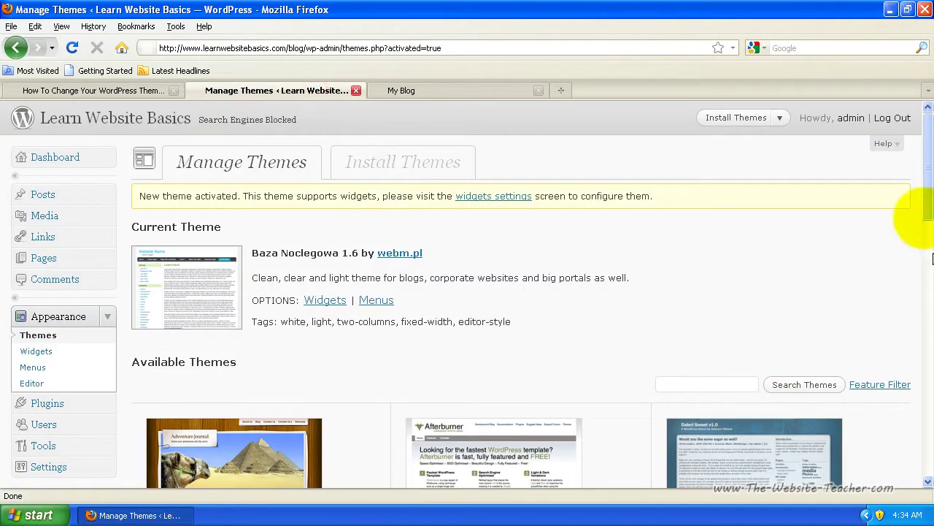
{"action": "left_click_drag", "start_coordinate": [931, 196], "coordinate": [931, 378]}
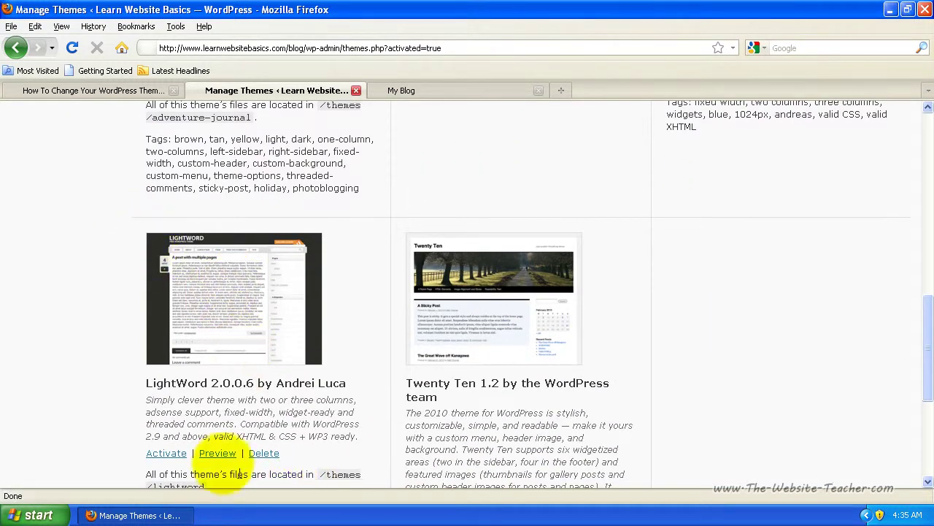
{"action": "left_click", "coordinate": [167, 454]}
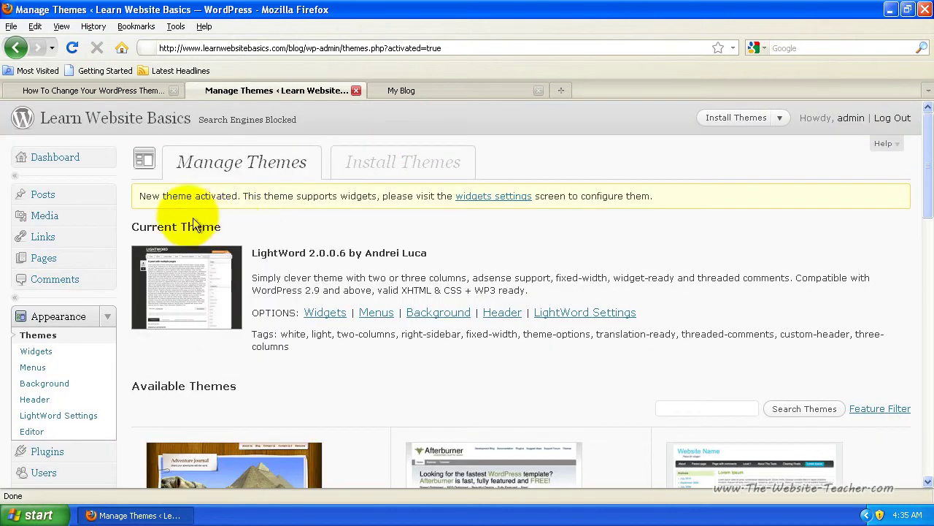
Reload the live blog to check the LightWord theme, and look over the theme management page again.
{"action": "left_click", "coordinate": [485, 88]}
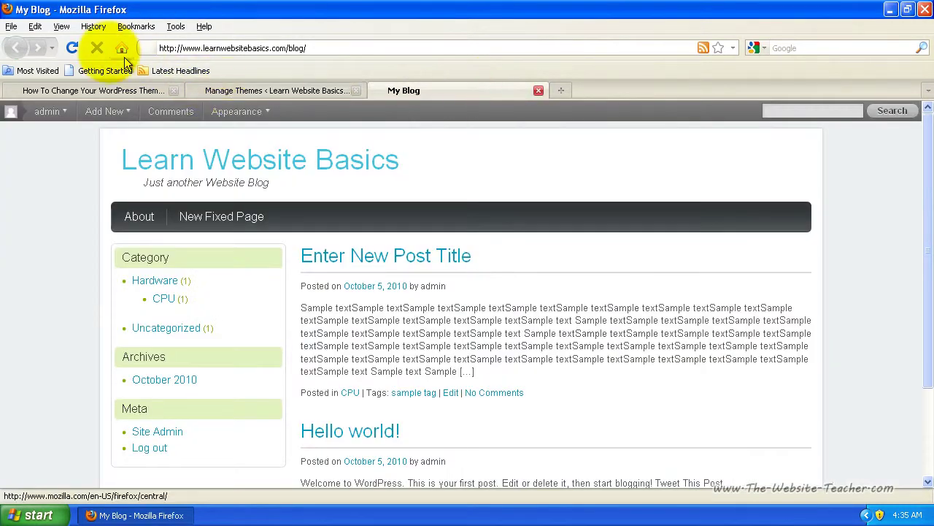
{"action": "left_click", "coordinate": [75, 46]}
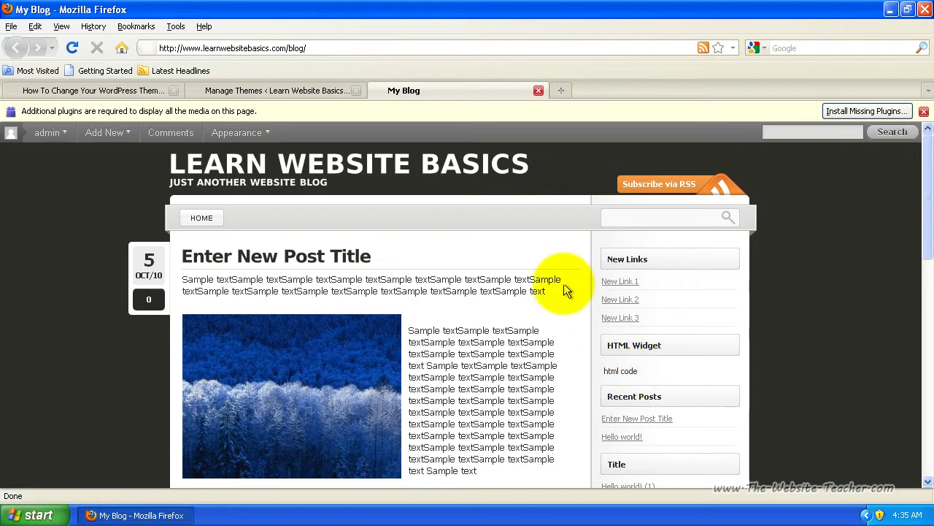
{"action": "left_click", "coordinate": [278, 91]}
{"action": "scroll", "coordinate": [478, 360], "scroll_direction": "down", "scroll_amount": 2}
{"action": "scroll", "coordinate": [475, 357], "scroll_direction": "up", "scroll_amount": 2}
Go to the Additional Information section of the WordPress theme tutorial and open its RocketTheme WordPress link.
{"action": "left_click", "coordinate": [90, 94]}
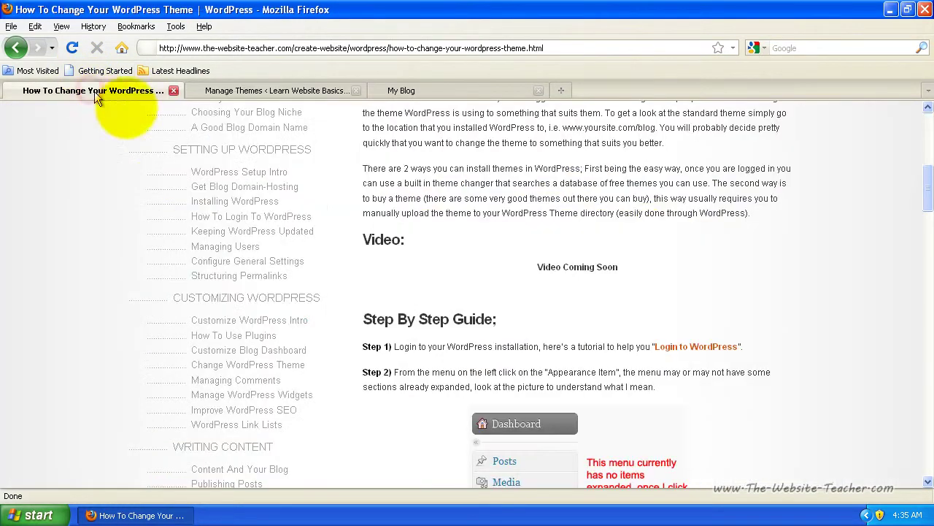
{"action": "left_click_drag", "start_coordinate": [930, 201], "coordinate": [930, 407]}
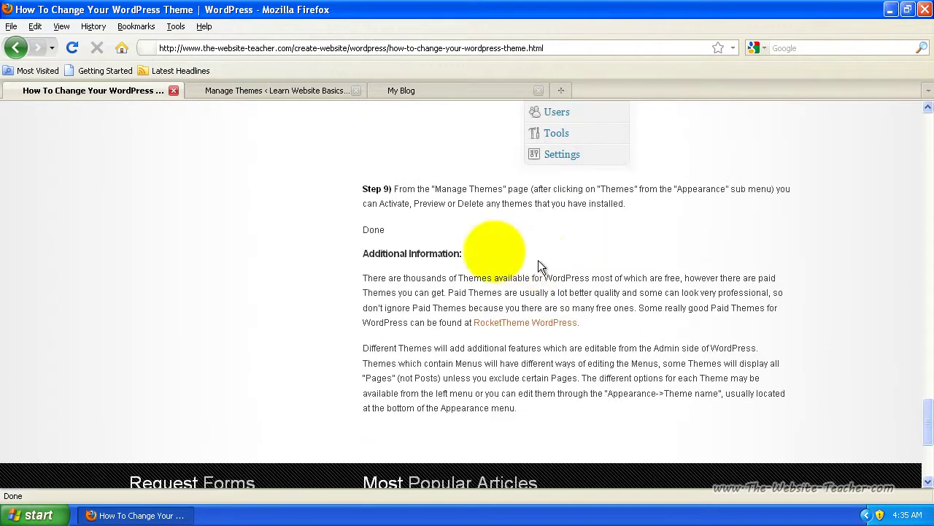
{"action": "left_click", "coordinate": [510, 327]}
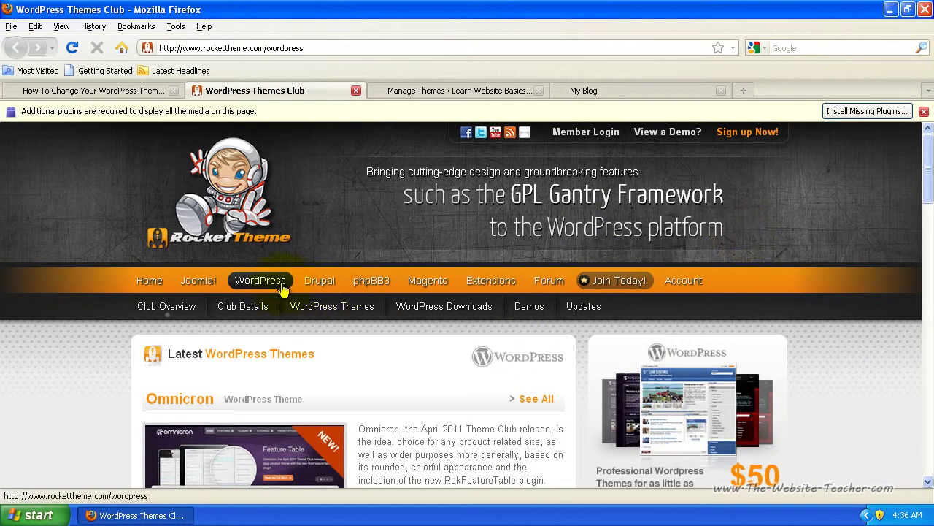
Find Omnicron among the latest WordPress themes, open its demo and look over the page.
{"action": "scroll", "coordinate": [448, 324], "scroll_direction": "down", "scroll_amount": 4}
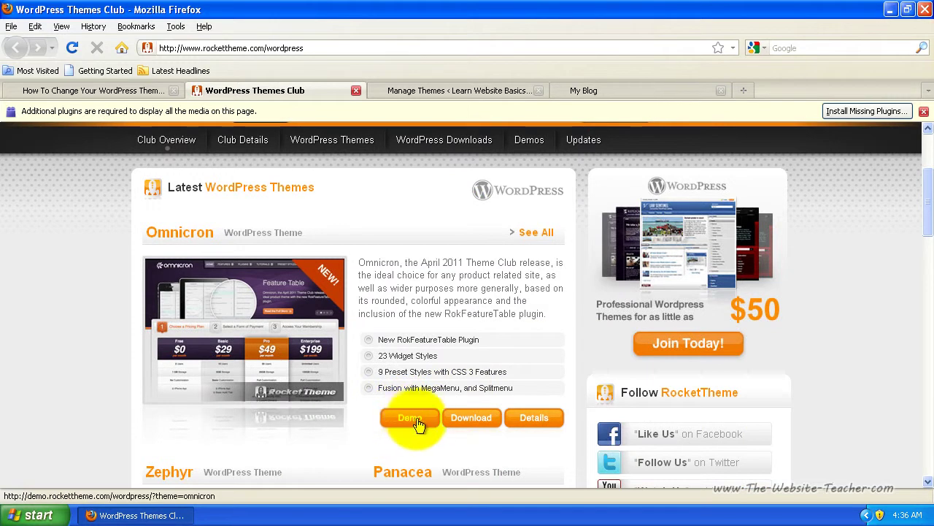
{"action": "left_click", "coordinate": [411, 422]}
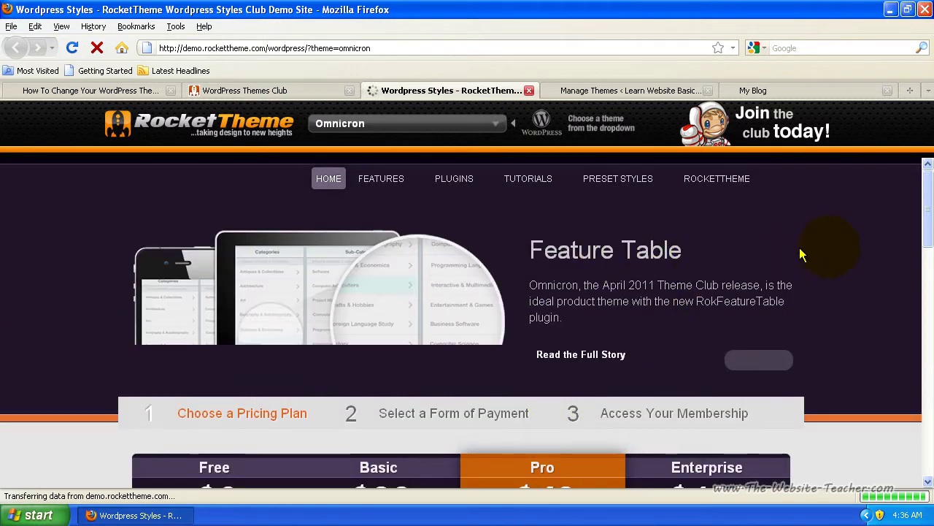
{"action": "mouse_move", "coordinate": [924, 209]}
{"action": "left_mouse_down"}
{"action": "mouse_move", "coordinate": [932, 331]}
{"action": "mouse_move", "coordinate": [918, 232]}
{"action": "mouse_move", "coordinate": [930, 192]}
{"action": "left_mouse_up"}
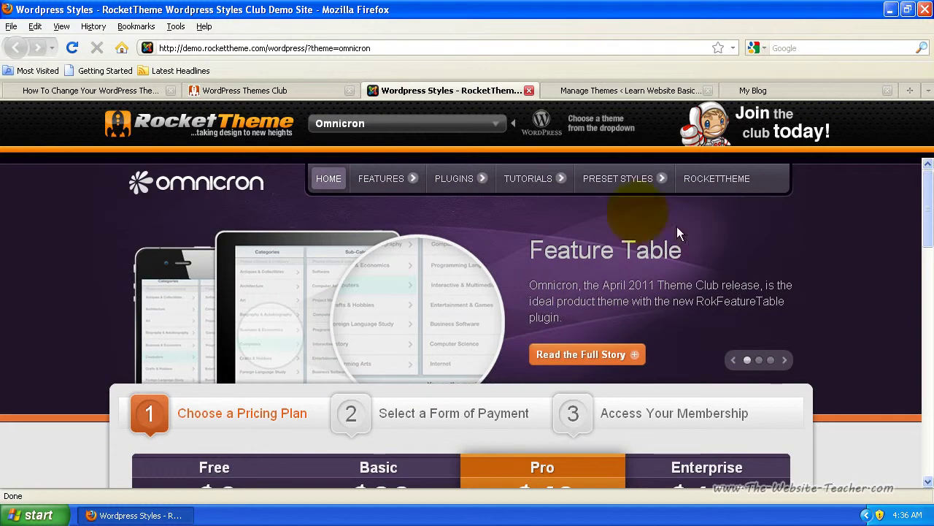
Browse the thumbnails in the demo site's theme chooser, such as Dominion and Somaxiom, and load the TerranTribune demo.
{"action": "left_click", "coordinate": [496, 126]}
{"action": "left_click_drag", "start_coordinate": [495, 149], "coordinate": [493, 172]}
{"action": "mouse_move", "coordinate": [348, 305]}
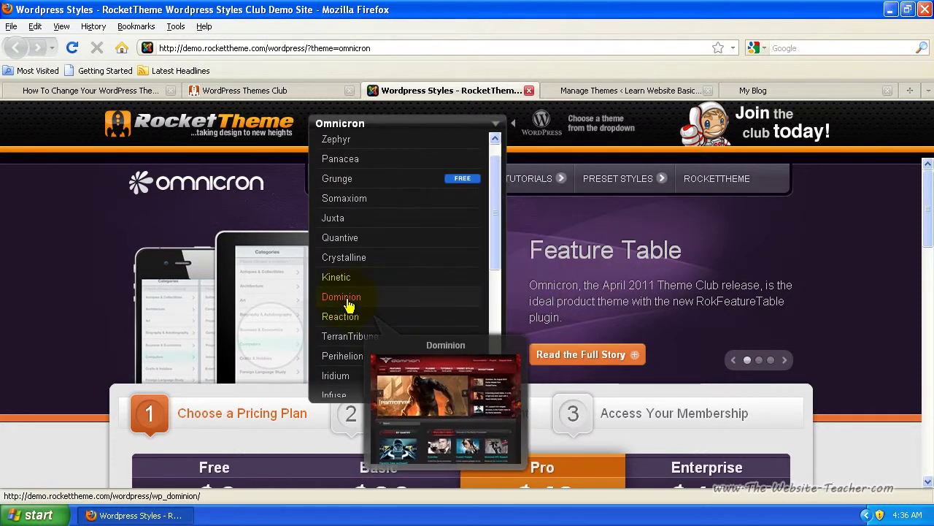
{"action": "mouse_move", "coordinate": [346, 285]}
{"action": "mouse_move", "coordinate": [343, 264]}
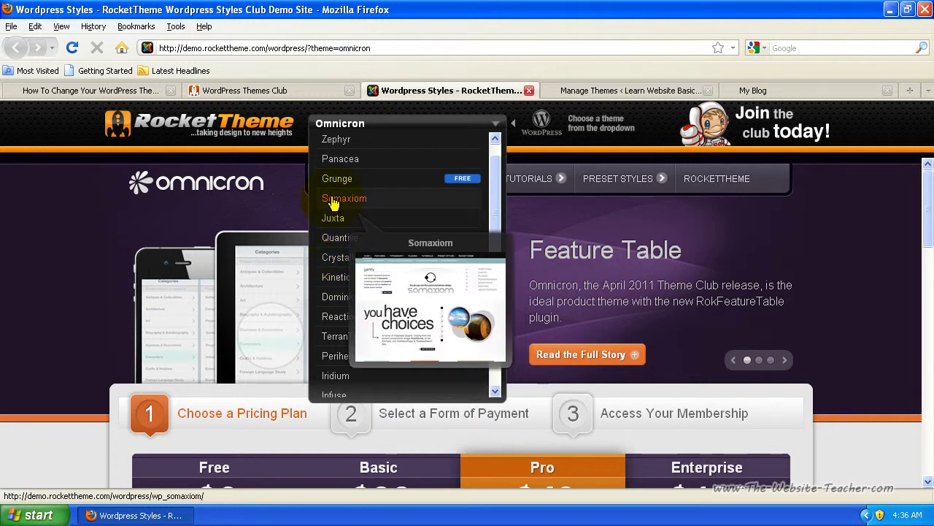
{"action": "mouse_move", "coordinate": [337, 187]}
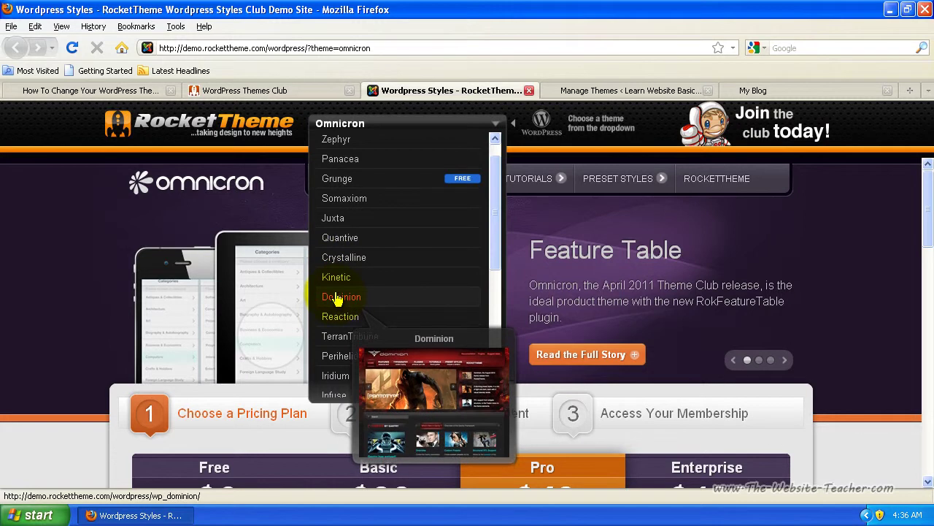
{"action": "mouse_move", "coordinate": [338, 323]}
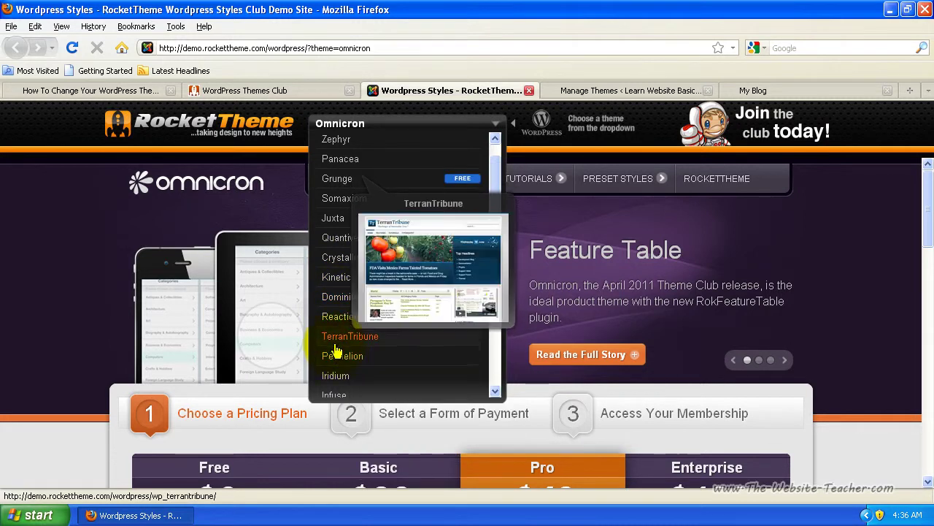
{"action": "left_click", "coordinate": [337, 345]}
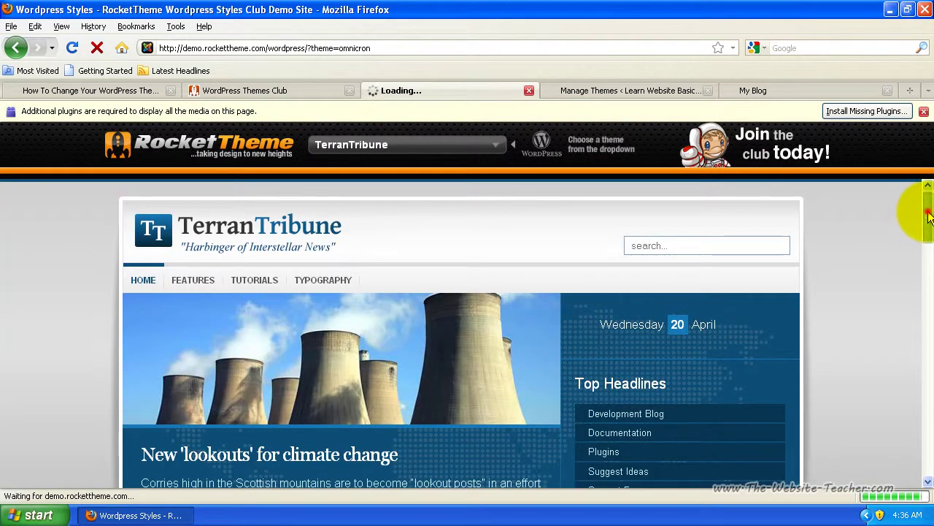
Examine the TerranTribune demo's home page and open its Using Typography tutorial.
{"action": "scroll", "coordinate": [929, 228], "scroll_direction": "down", "scroll_amount": 2}
{"action": "mouse_move", "coordinate": [929, 228]}
{"action": "left_mouse_down"}
{"action": "mouse_move", "coordinate": [928, 431]}
{"action": "mouse_move", "coordinate": [927, 217]}
{"action": "left_mouse_up"}
{"action": "mouse_move", "coordinate": [254, 276]}
{"action": "left_click", "coordinate": [392, 427]}
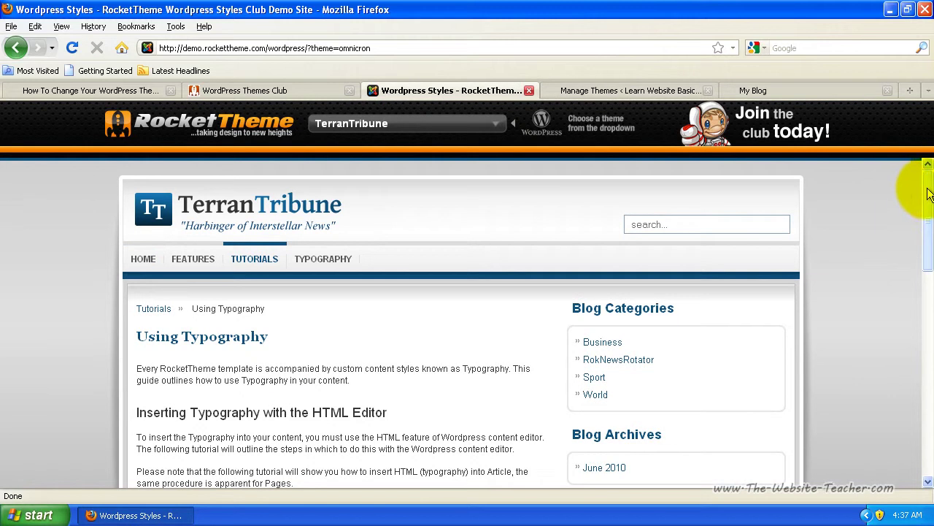
{"action": "mouse_move", "coordinate": [928, 192]}
{"action": "left_mouse_down"}
{"action": "mouse_move", "coordinate": [925, 403]}
{"action": "mouse_move", "coordinate": [912, 191]}
{"action": "left_mouse_up"}
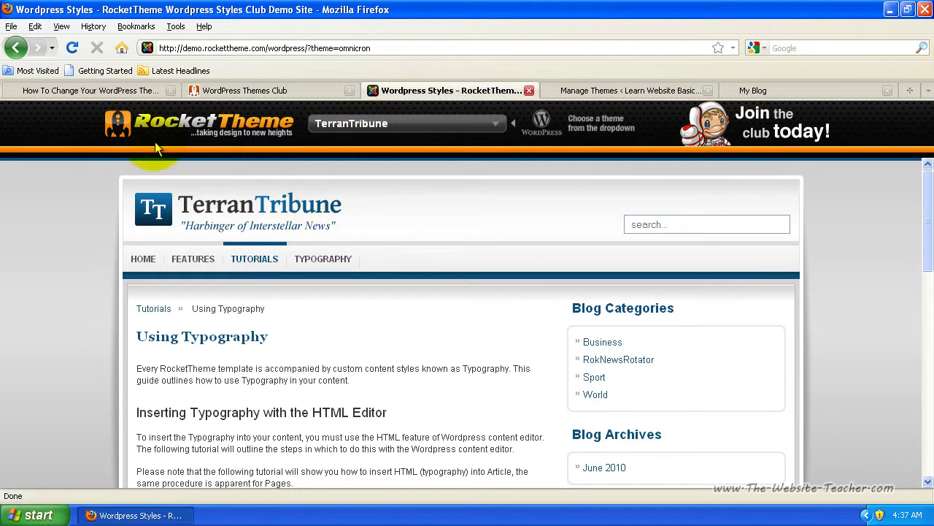
Review the WordPress Themes Club page and its membership offer, and close both RocketTheme pages.
{"action": "left_click", "coordinate": [285, 90]}
{"action": "left_click_drag", "start_coordinate": [928, 208], "coordinate": [891, 223]}
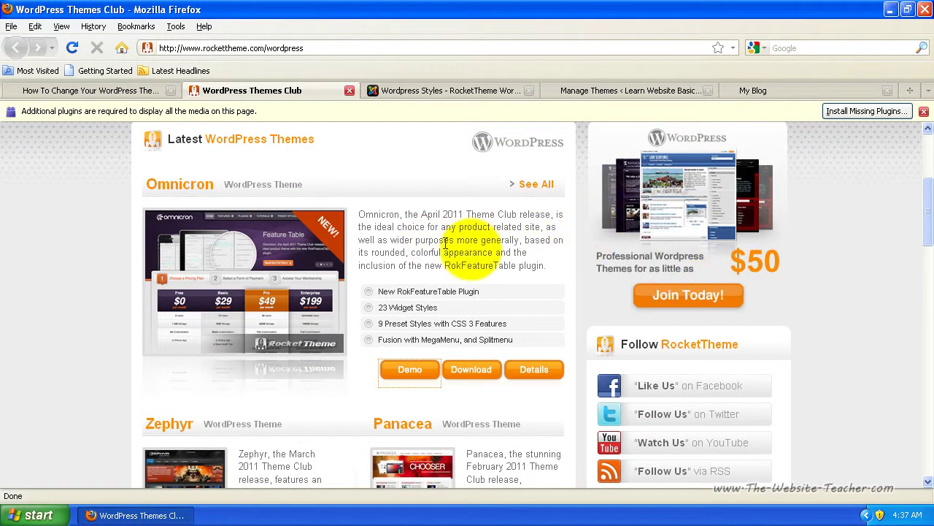
{"action": "scroll", "coordinate": [720, 270], "scroll_direction": "up", "scroll_amount": 2}
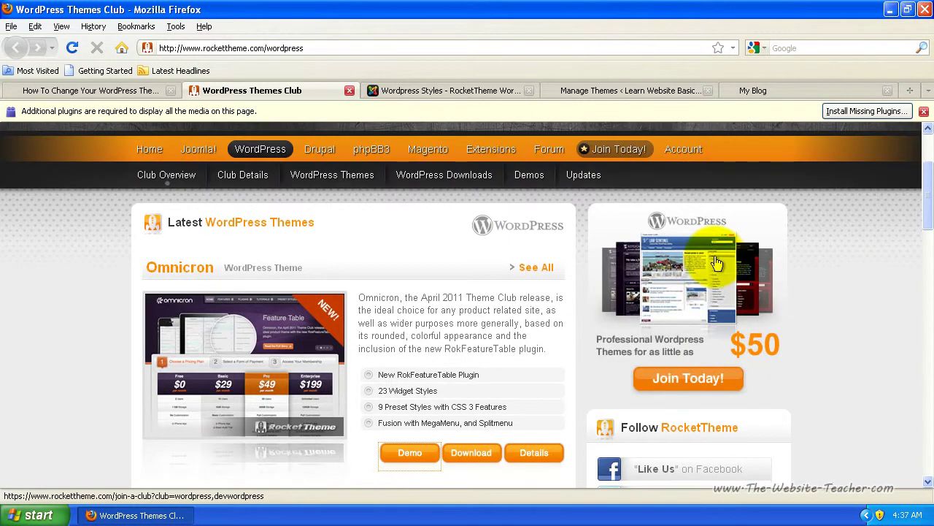
{"action": "left_click", "coordinate": [350, 91]}
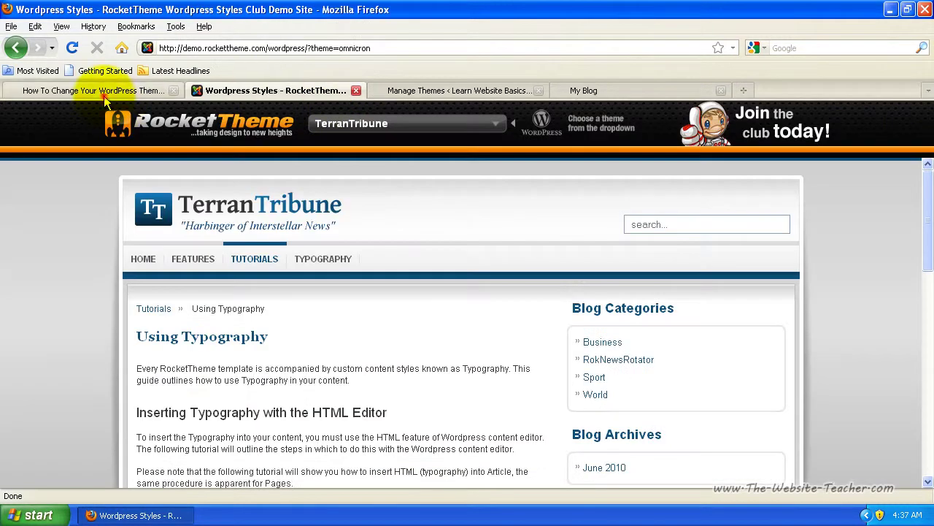
{"action": "left_click", "coordinate": [104, 92]}
{"action": "left_click", "coordinate": [355, 91]}
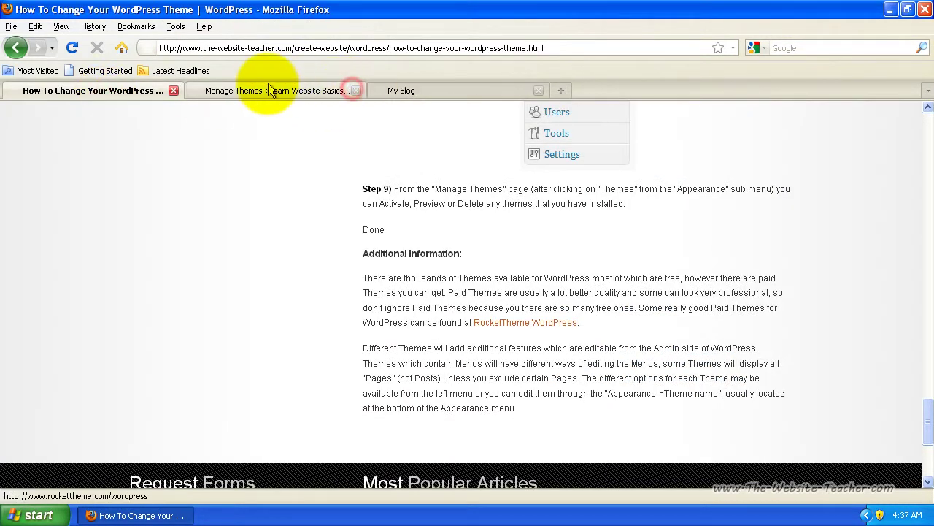
Glance at the live blog, return to the WordPress theme tutorial and review its description from the start.
{"action": "left_click", "coordinate": [269, 90]}
{"action": "left_click", "coordinate": [416, 90]}
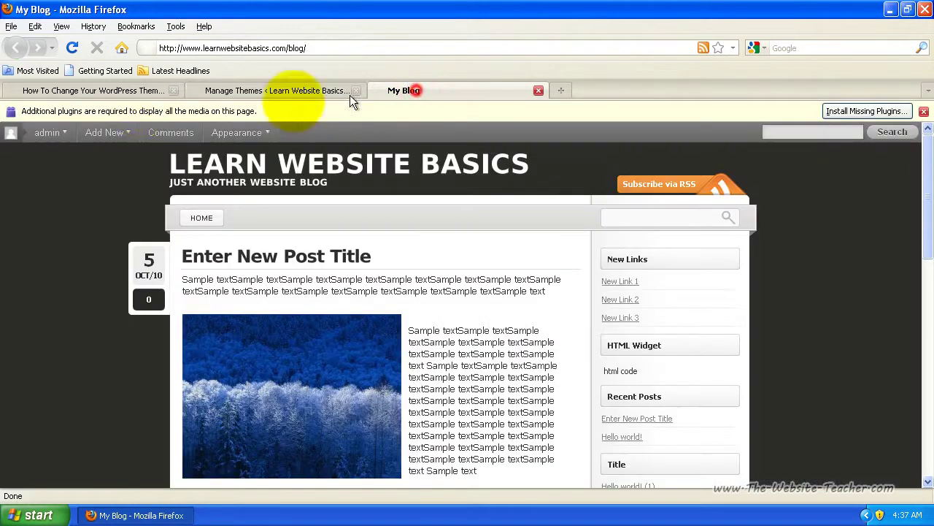
{"action": "left_click", "coordinate": [112, 92]}
{"action": "scroll", "coordinate": [562, 279], "scroll_direction": "up", "scroll_amount": 15}
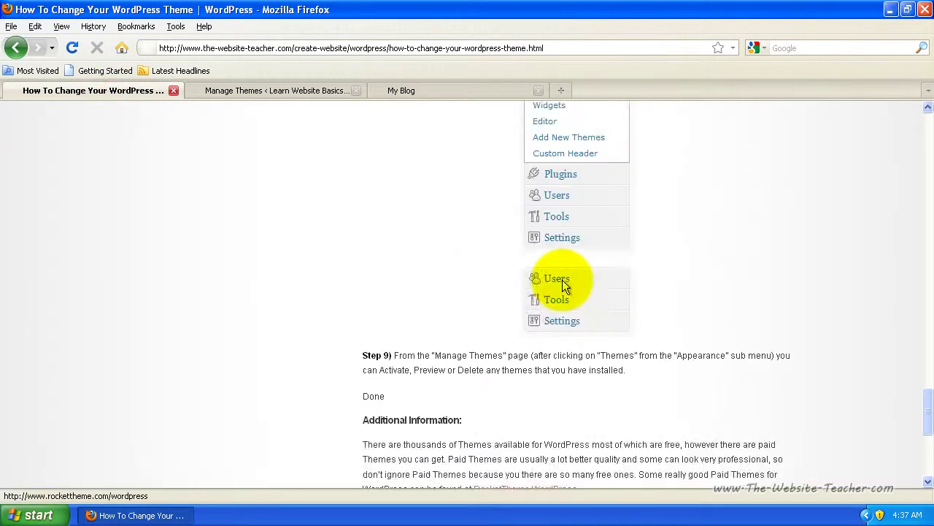
{"action": "scroll", "coordinate": [563, 282], "scroll_direction": "up", "scroll_amount": 15}
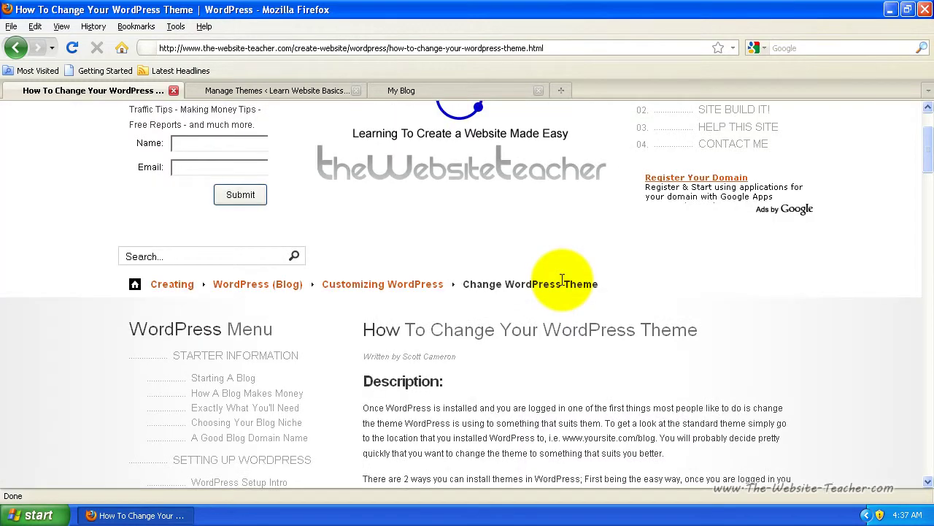
{"action": "scroll", "coordinate": [562, 279], "scroll_direction": "down", "scroll_amount": 3}
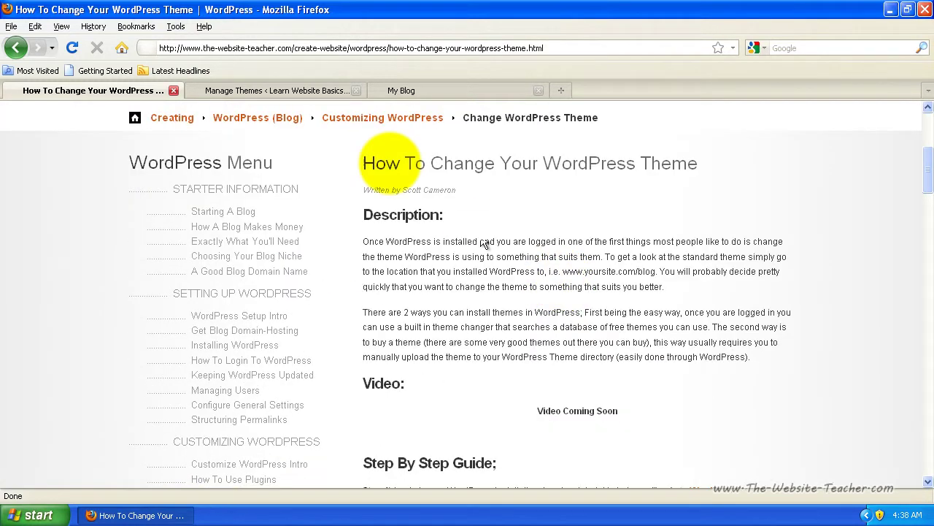
Review the current and available themes on the theme management page and open the LightWord Settings.
{"action": "left_click", "coordinate": [281, 91]}
{"action": "scroll", "coordinate": [314, 265], "scroll_direction": "down", "scroll_amount": 5}
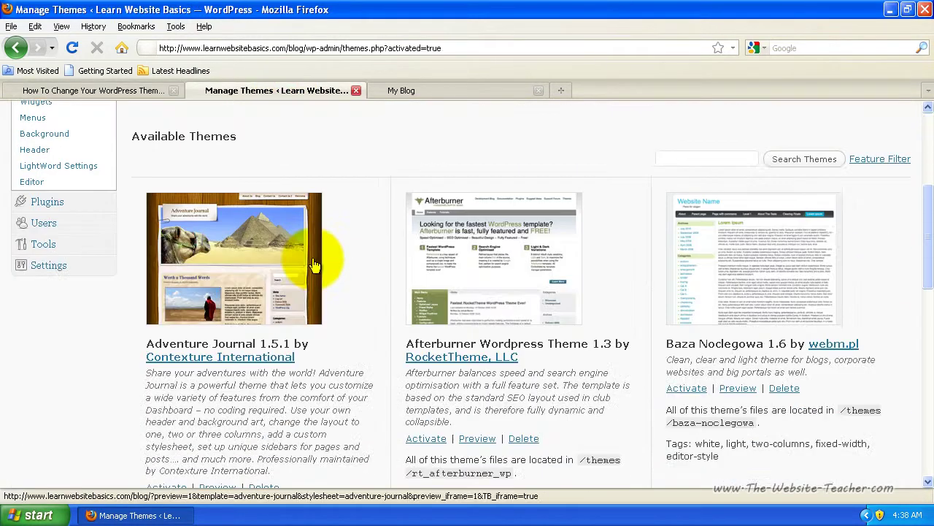
{"action": "scroll", "coordinate": [314, 264], "scroll_direction": "up", "scroll_amount": 3}
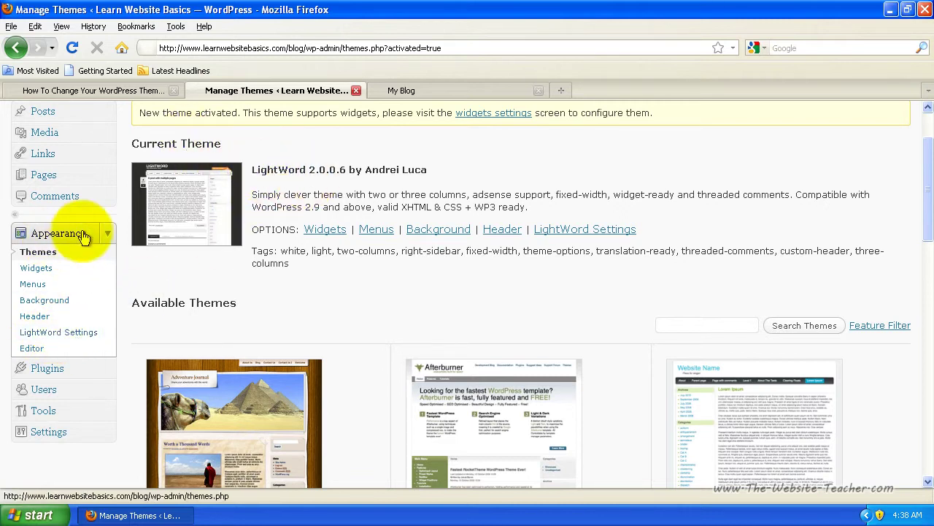
{"action": "left_click", "coordinate": [61, 334]}
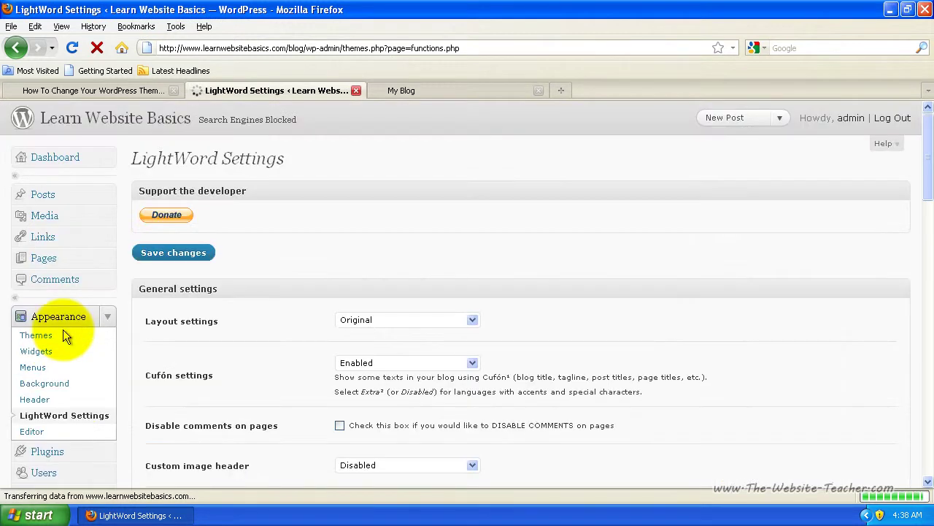
Look through the whole LightWord Settings page and inspect the available choices for layout, Cufón and the custom image header.
{"action": "scroll", "coordinate": [548, 317], "scroll_direction": "down", "scroll_amount": 6}
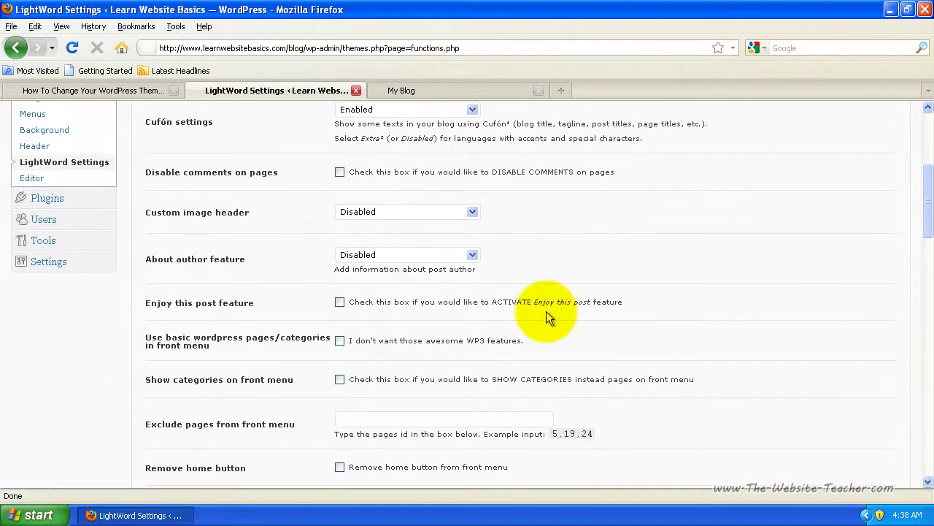
{"action": "scroll", "coordinate": [546, 311], "scroll_direction": "down", "scroll_amount": 20}
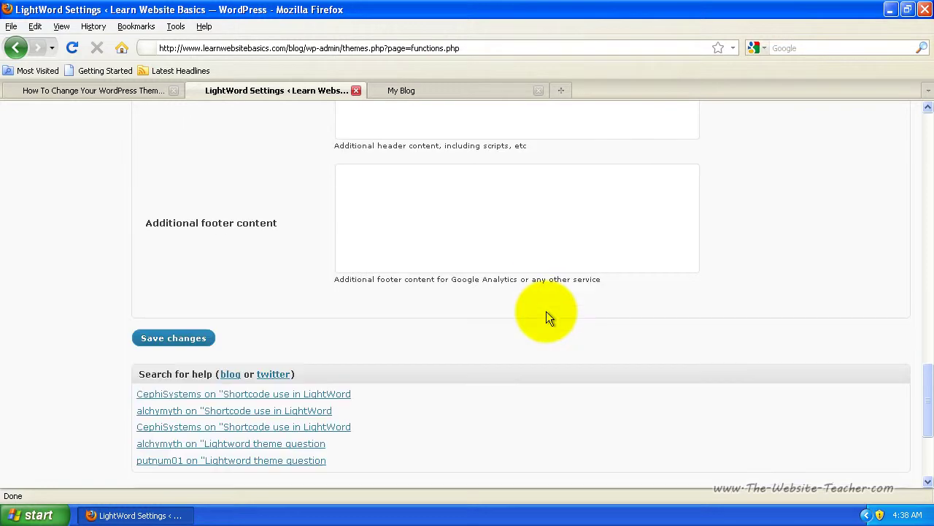
{"action": "scroll", "coordinate": [546, 311], "scroll_direction": "up", "scroll_amount": 20}
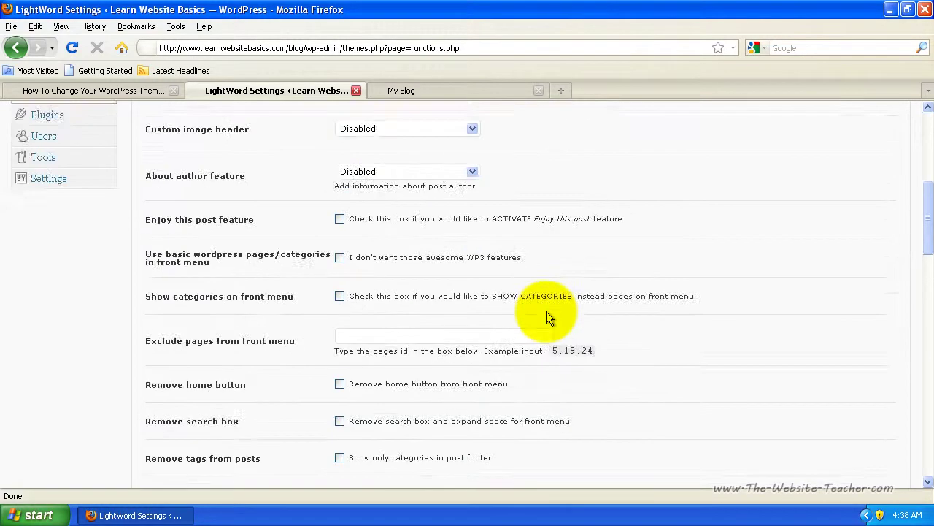
{"action": "scroll", "coordinate": [546, 311], "scroll_direction": "up", "scroll_amount": 4}
{"action": "left_click", "coordinate": [392, 233]}
{"action": "left_click", "coordinate": [371, 231]}
{"action": "left_click", "coordinate": [380, 277]}
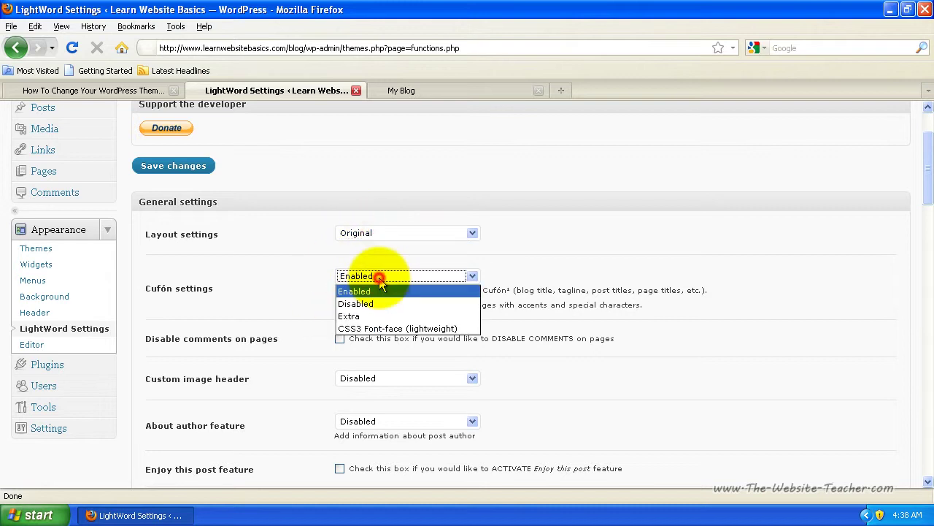
{"action": "left_click", "coordinate": [369, 276]}
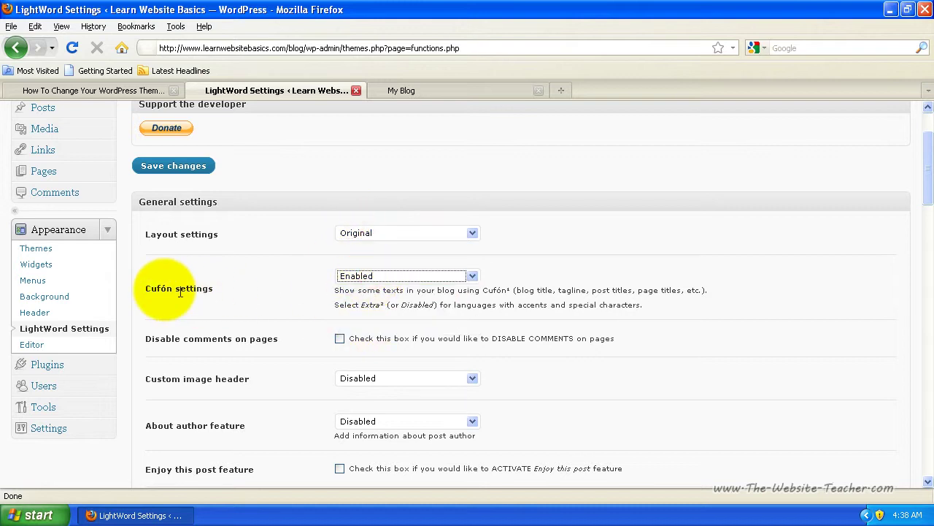
{"action": "scroll", "coordinate": [201, 288], "scroll_direction": "down", "scroll_amount": 2}
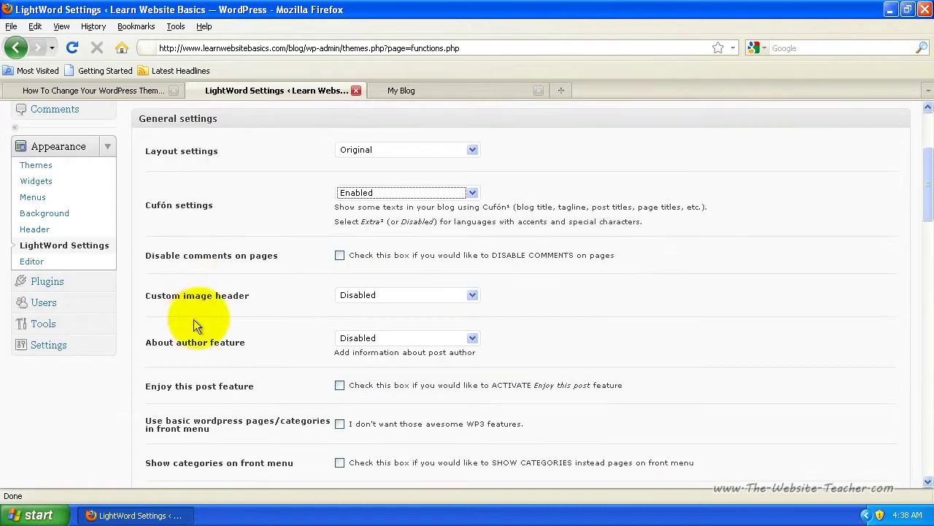
{"action": "left_click", "coordinate": [398, 298]}
{"action": "left_click", "coordinate": [398, 298]}
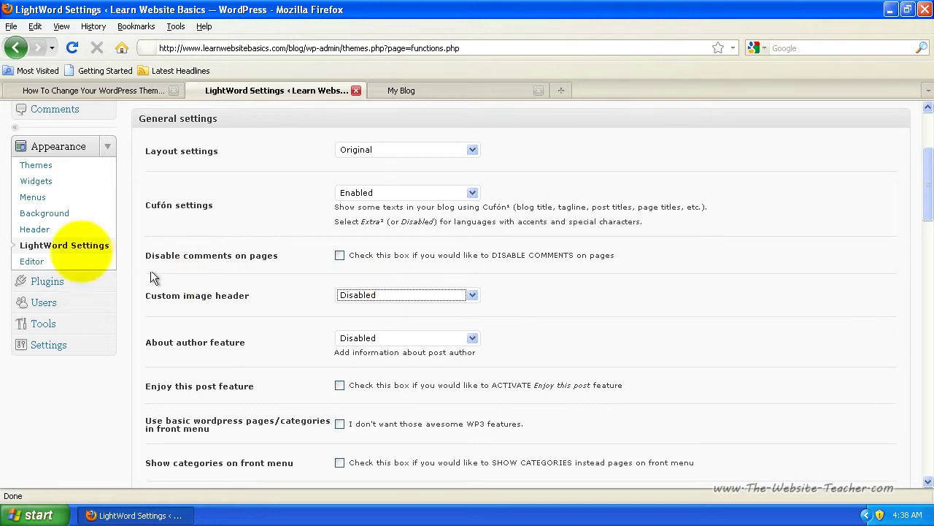
After a glance at the theme tutorial, review the LightWord settings down to the sidebar options and return to the theme management page.
{"action": "left_click", "coordinate": [125, 91]}
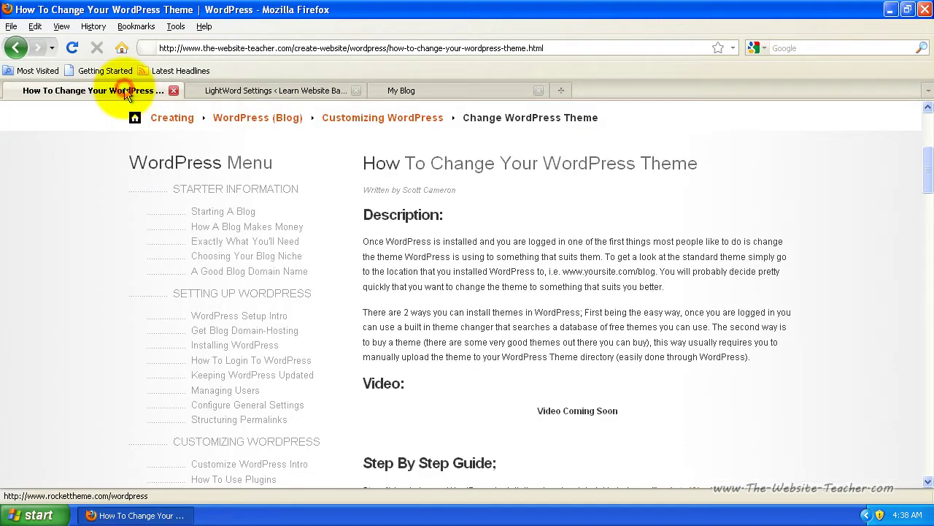
{"action": "left_click", "coordinate": [224, 90]}
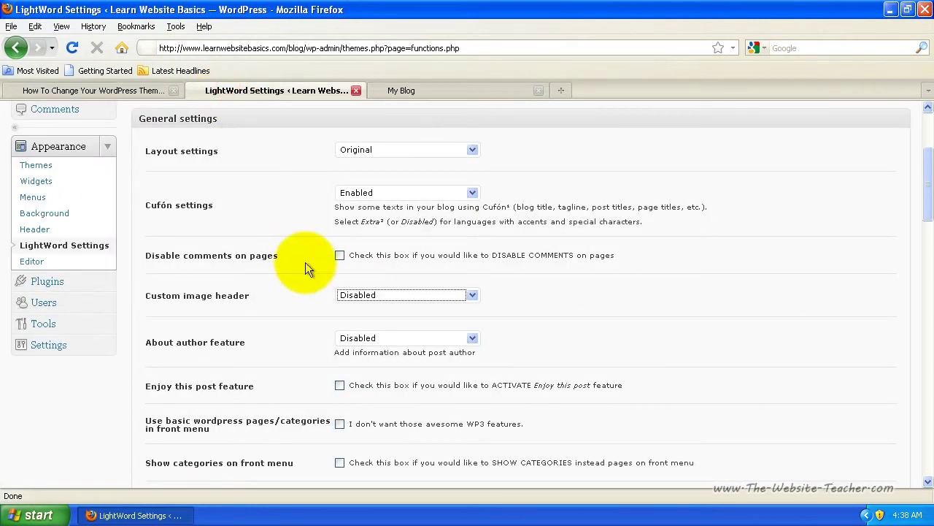
{"action": "scroll", "coordinate": [326, 380], "scroll_direction": "down", "scroll_amount": 8}
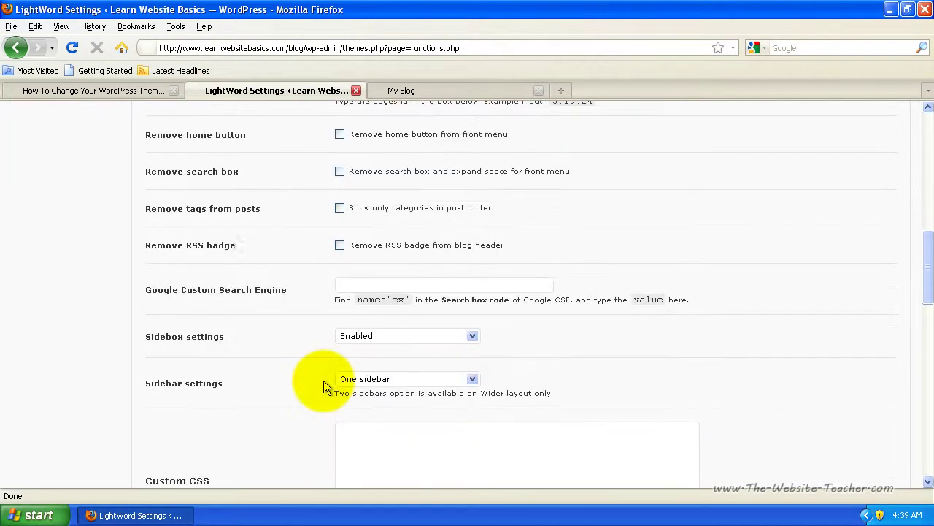
{"action": "scroll", "coordinate": [324, 381], "scroll_direction": "up", "scroll_amount": 9}
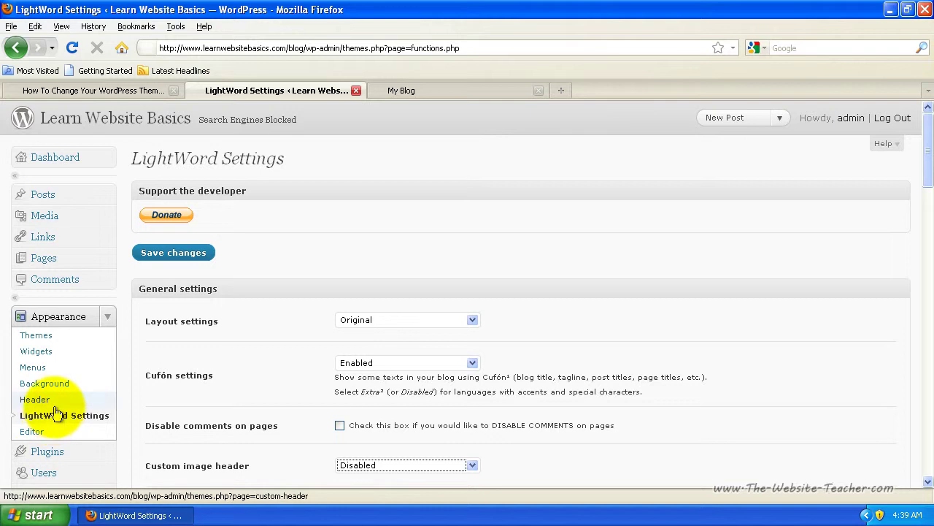
{"action": "left_click", "coordinate": [42, 338]}
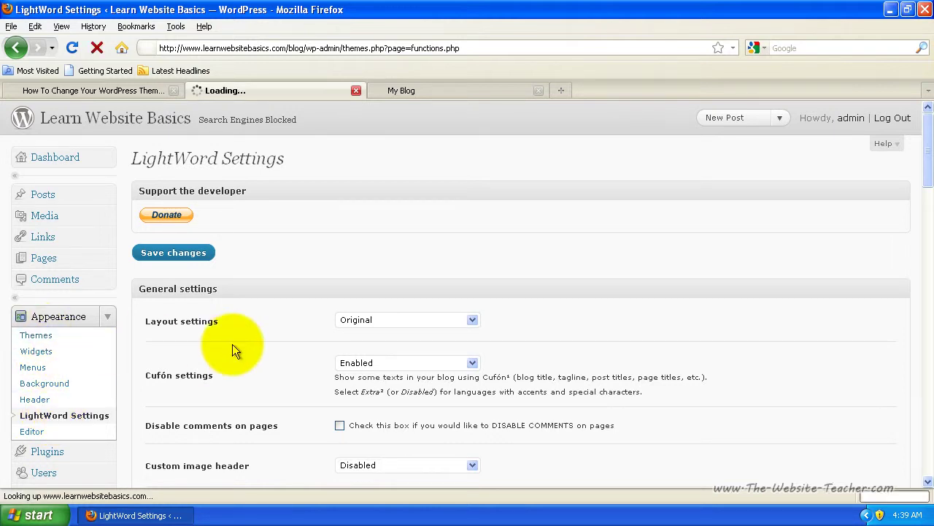